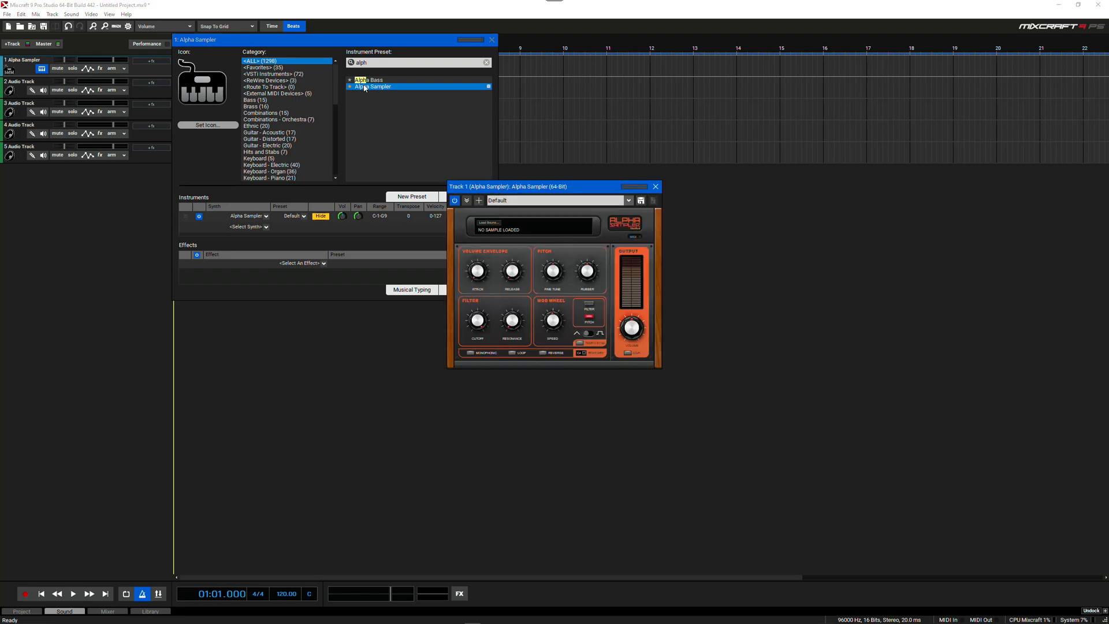
Step: Show the Musical Typing keyboard for the Alpha Sampler track and replace the instrument window with the sample library
{"action": "left_click", "coordinate": [412, 290]}
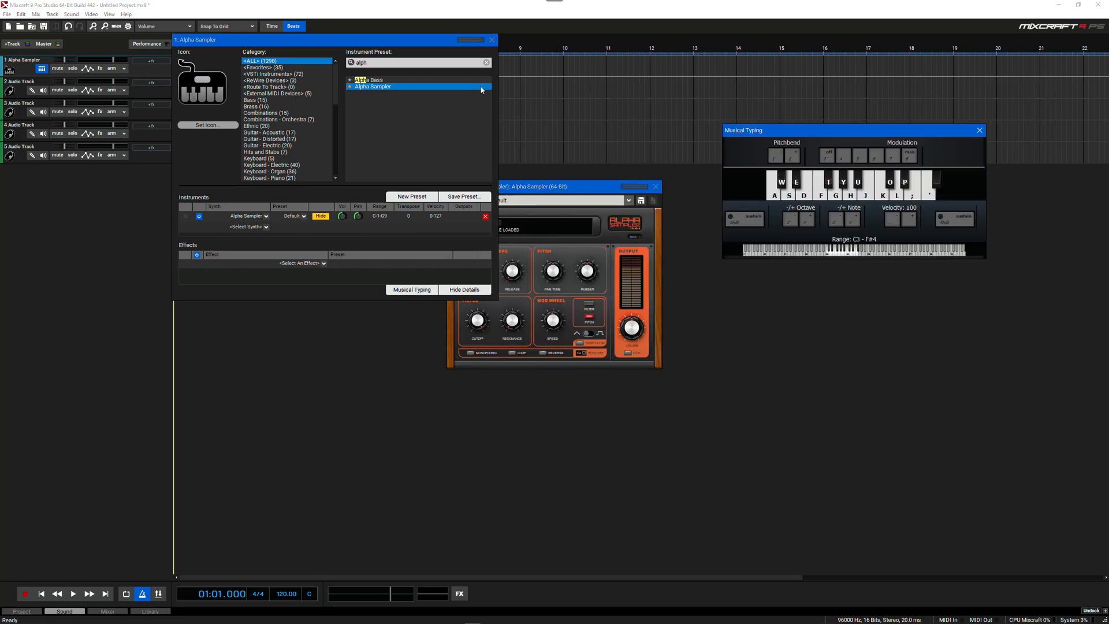
{"action": "left_click", "coordinate": [492, 40]}
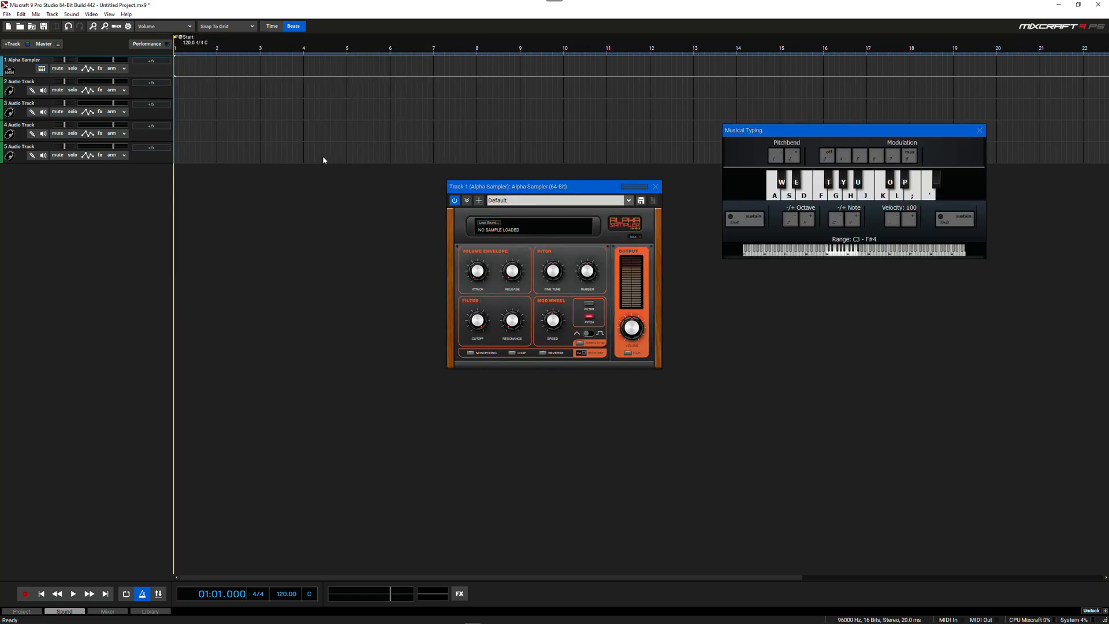
{"action": "left_click", "coordinate": [145, 616]}
{"action": "left_click", "coordinate": [145, 616]}
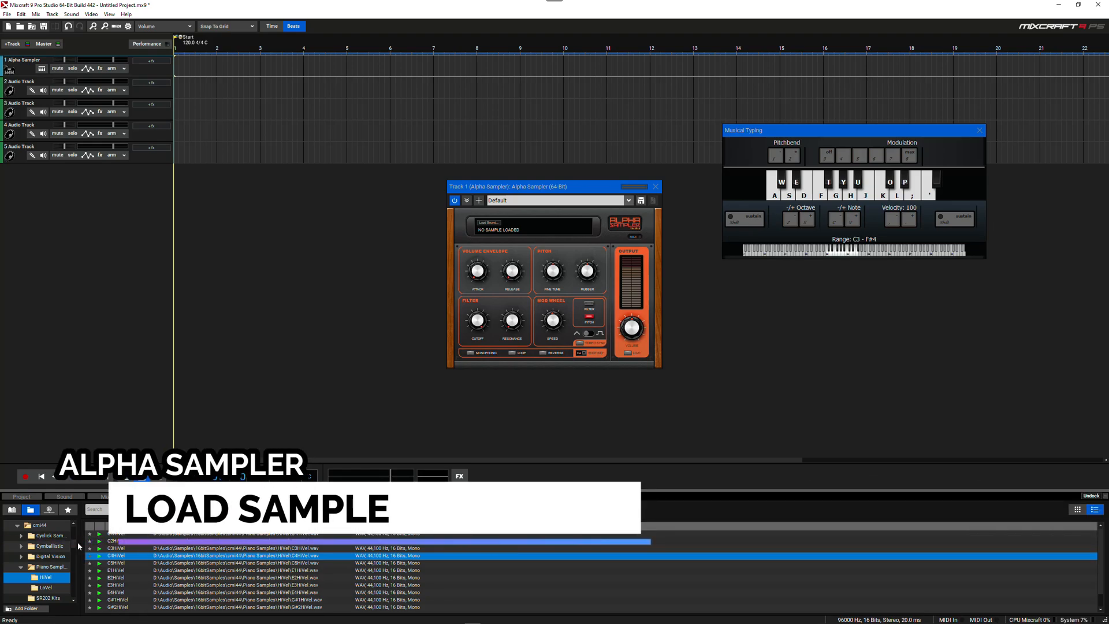
Step: Audition the C4HiVel piano sample in the library's HiVel folder and load it into Alpha Sampler
{"action": "left_click", "coordinate": [11, 509]}
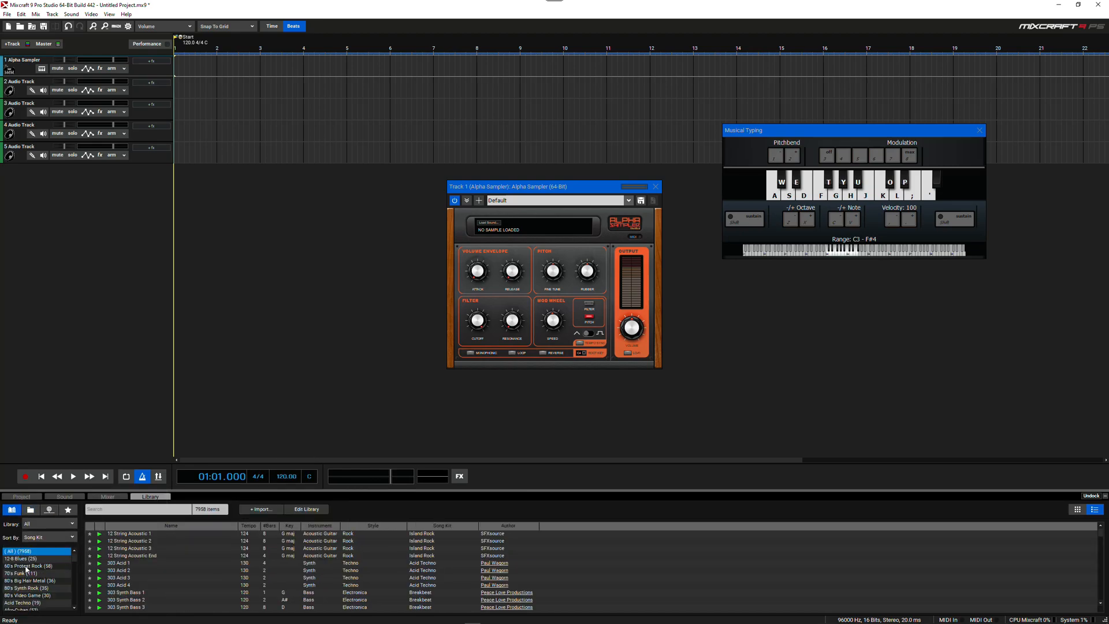
{"action": "left_click", "coordinate": [29, 509]}
{"action": "left_click", "coordinate": [112, 556]}
{"action": "double_click", "coordinate": [112, 557]}
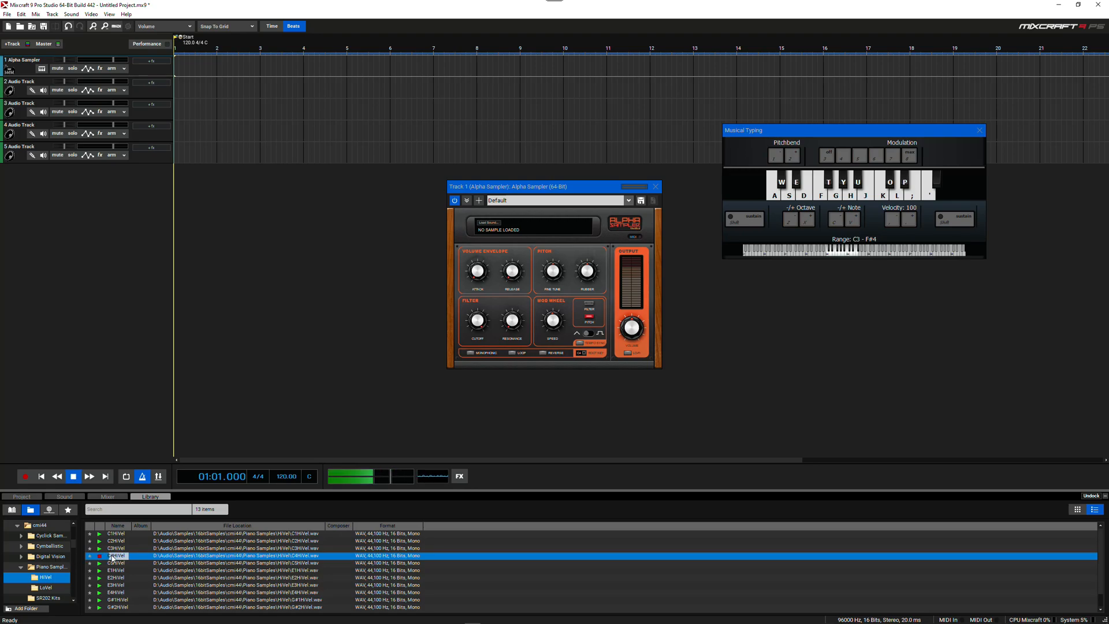
{"action": "left_click_drag", "start_coordinate": [112, 558], "coordinate": [497, 230]}
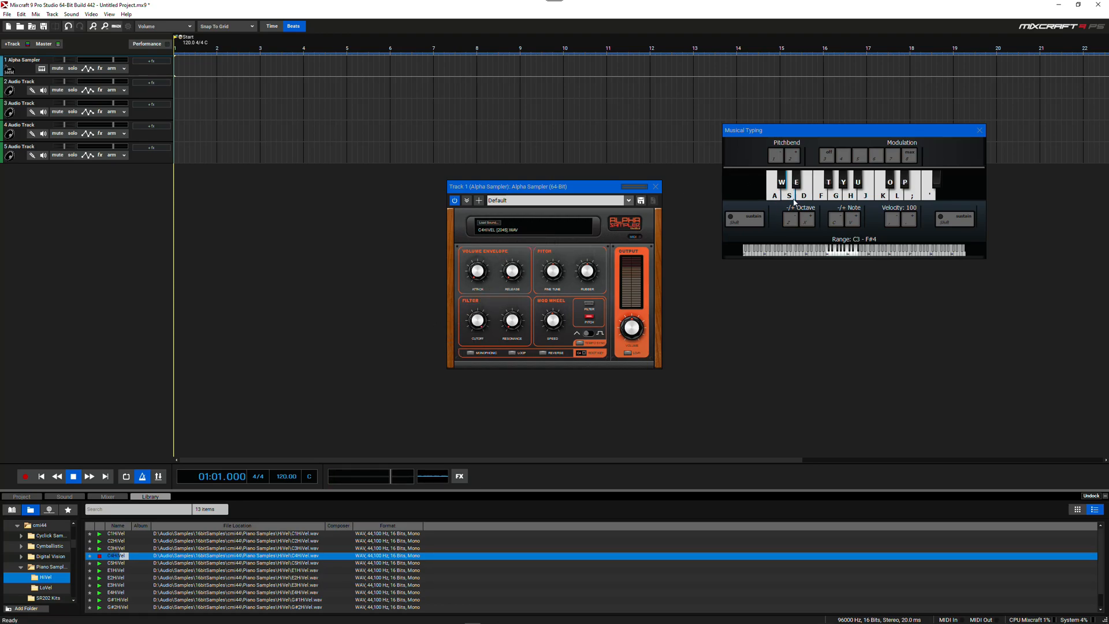
Step: Audition the loaded piano sample at several pitches on the on-screen Musical Typing keyboard
{"action": "left_click", "coordinate": [822, 199]}
{"action": "left_click", "coordinate": [837, 198]}
{"action": "left_click", "coordinate": [850, 197]}
{"action": "left_click", "coordinate": [865, 196]}
{"action": "left_click", "coordinate": [896, 196]}
{"action": "left_click", "coordinate": [911, 196]}
{"action": "left_click", "coordinate": [927, 198]}
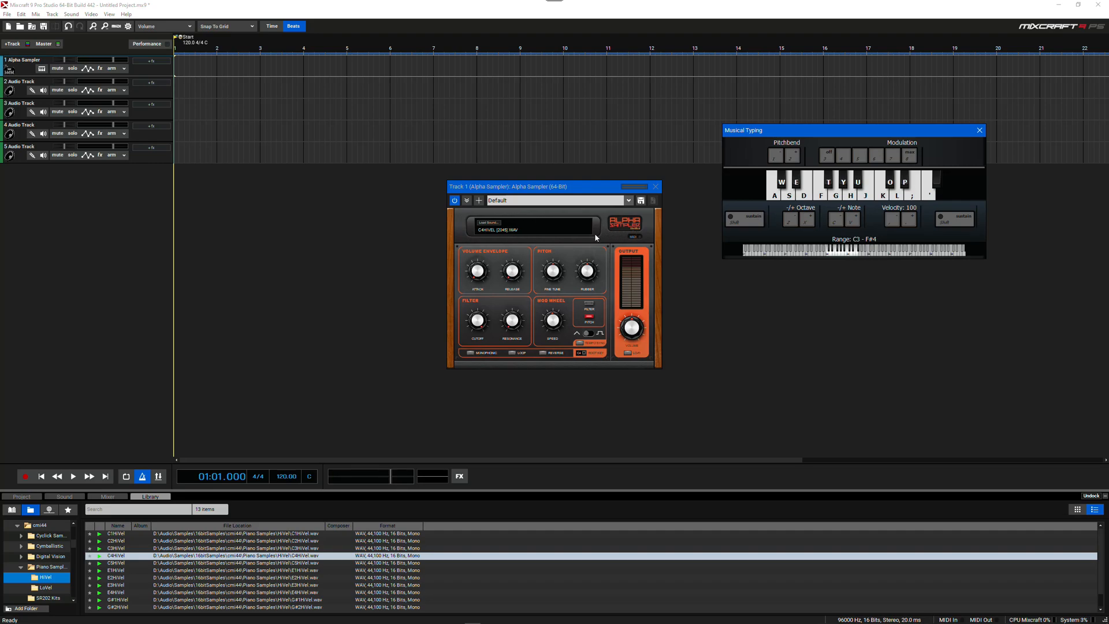
Step: Try Alpha Sampler's attack and resonance controls, and enable the mod wheel's Filter option and Loop
{"action": "left_click_drag", "start_coordinate": [477, 271], "coordinate": [475, 269]}
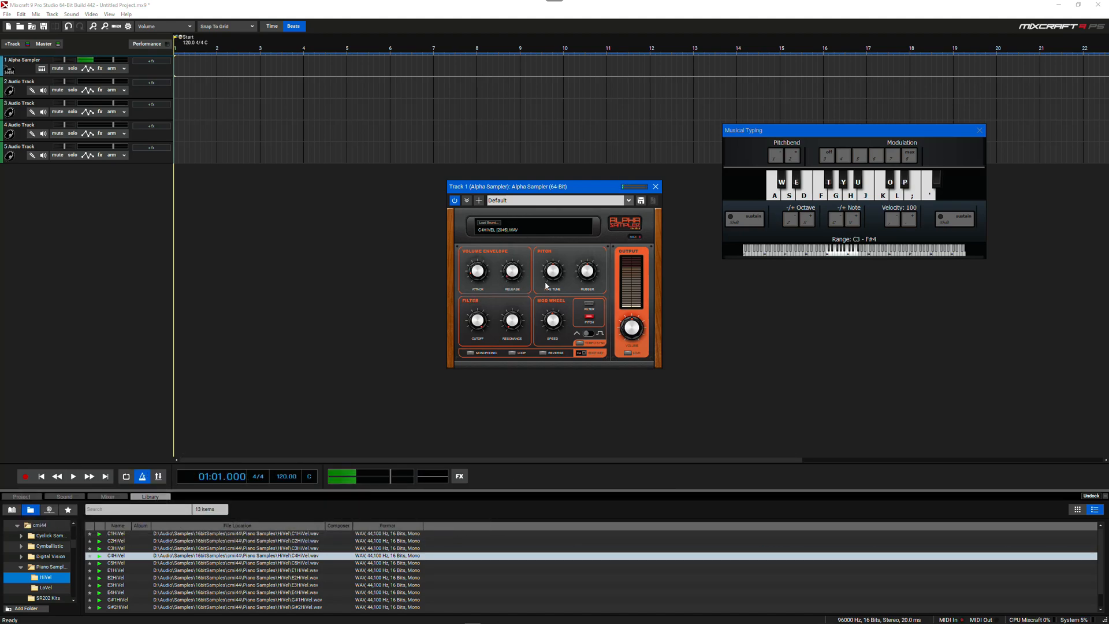
{"action": "mouse_move", "coordinate": [632, 327]}
{"action": "mouse_move", "coordinate": [586, 271]}
{"action": "left_click_drag", "start_coordinate": [512, 320], "coordinate": [488, 330]}
{"action": "left_click", "coordinate": [591, 311]}
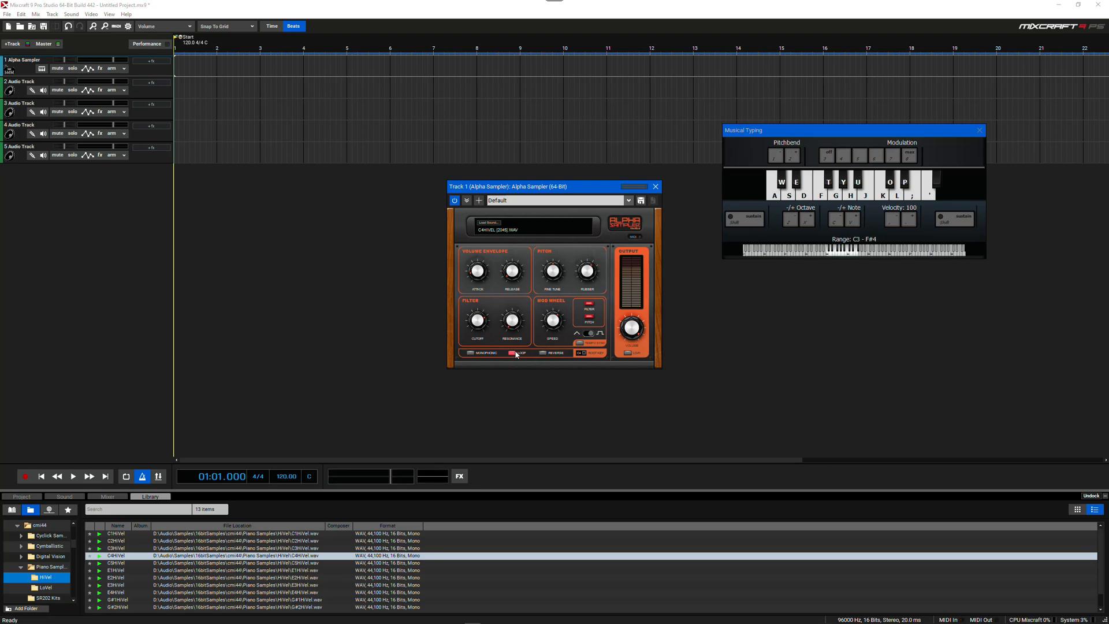
Step: Record a short clip on the Alpha Sampler track by playing notes on the Musical Typing keyboard, then stop recording
{"action": "left_click", "coordinate": [185, 62]}
{"action": "left_click", "coordinate": [183, 65]}
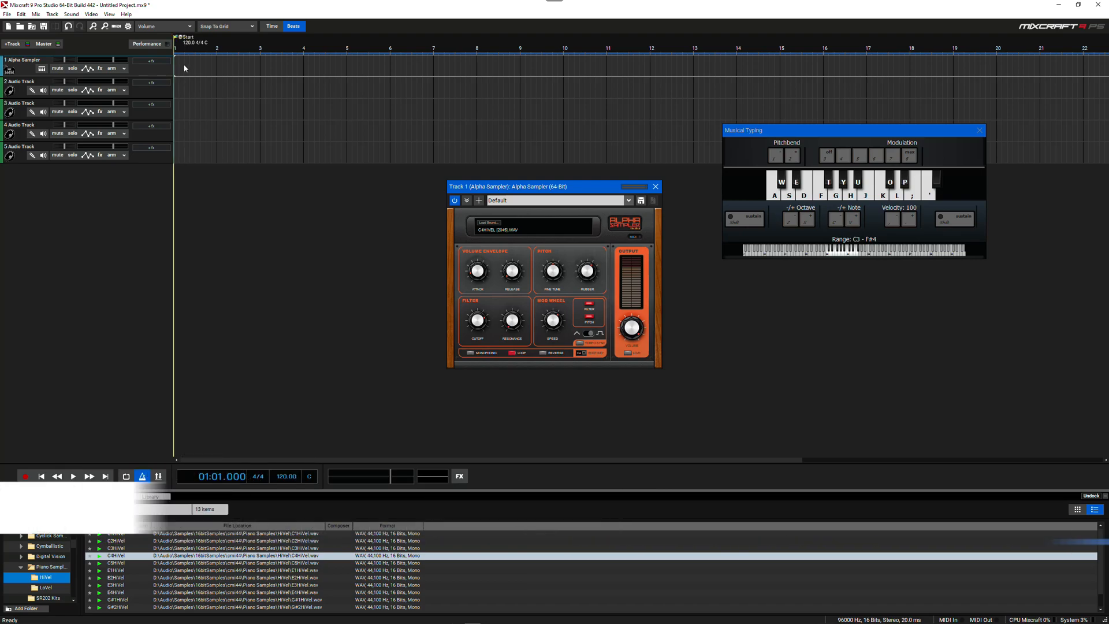
{"action": "key", "text": "r"}
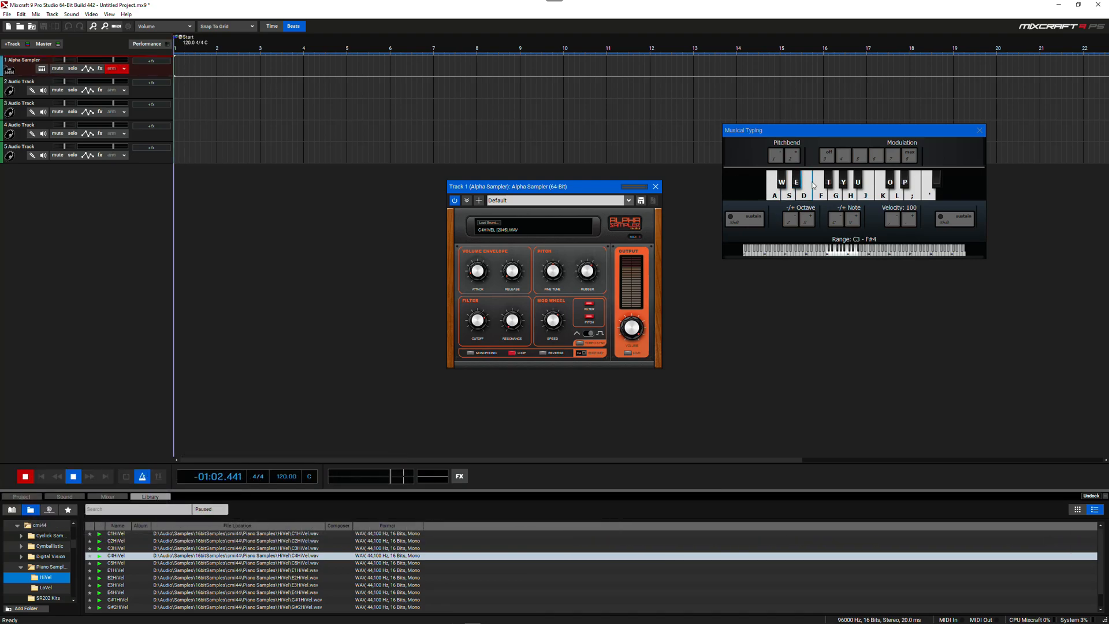
{"action": "left_click", "coordinate": [835, 199]}
{"action": "left_click", "coordinate": [865, 198]}
{"action": "left_click", "coordinate": [882, 198]}
{"action": "left_click", "coordinate": [899, 198]}
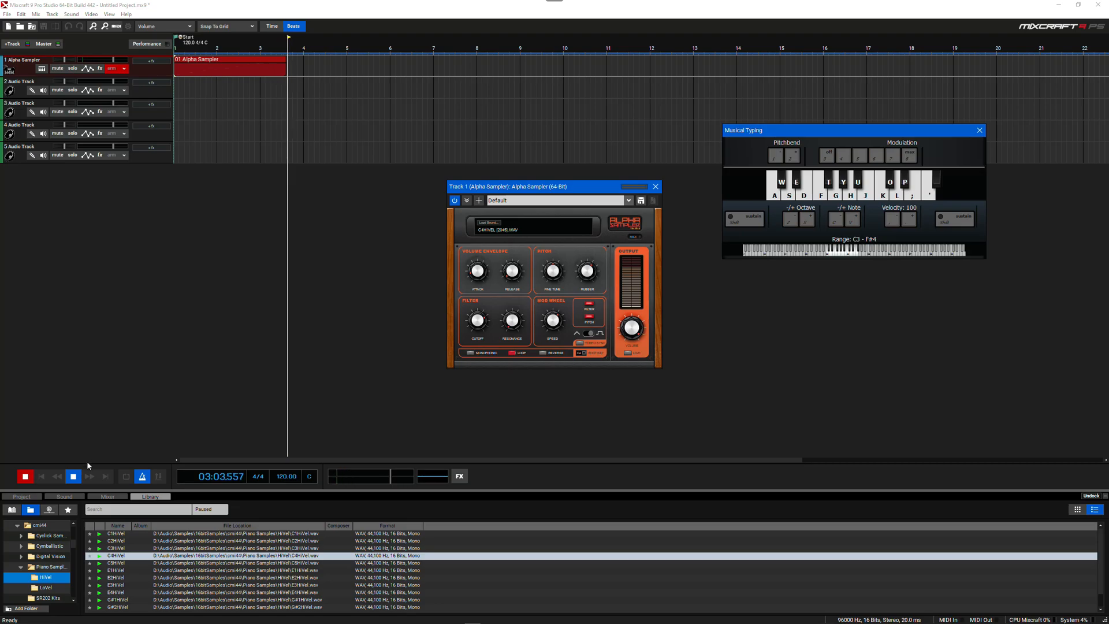
{"action": "left_click", "coordinate": [73, 476]}
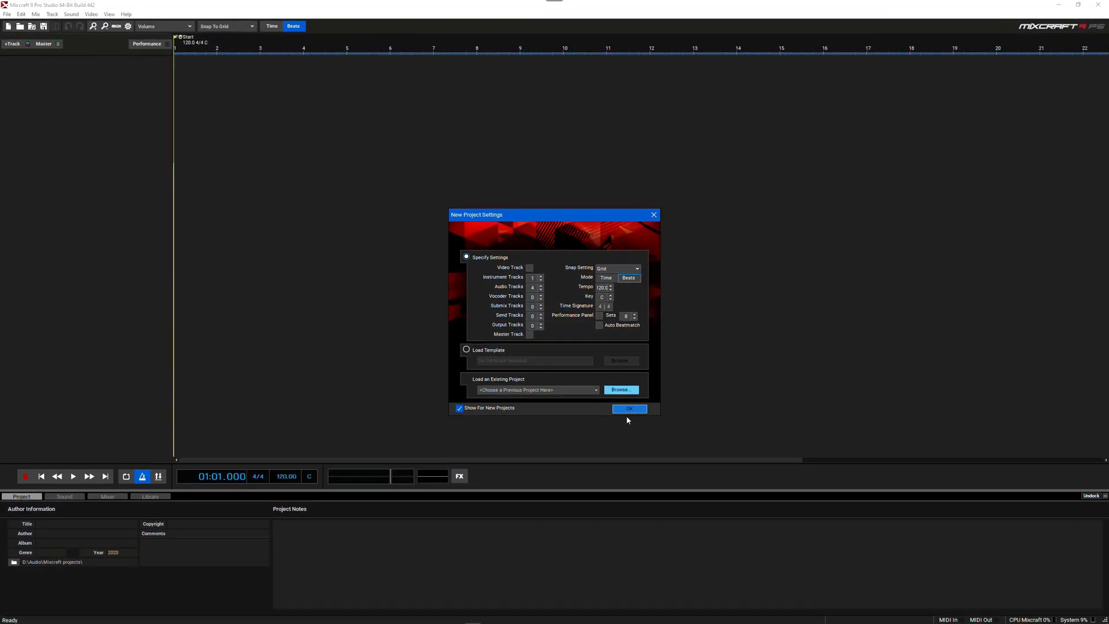
Step: Create a new project with one instrument and four audio tracks, and load Omni Sampler on the instrument track
{"action": "left_click", "coordinate": [629, 409]}
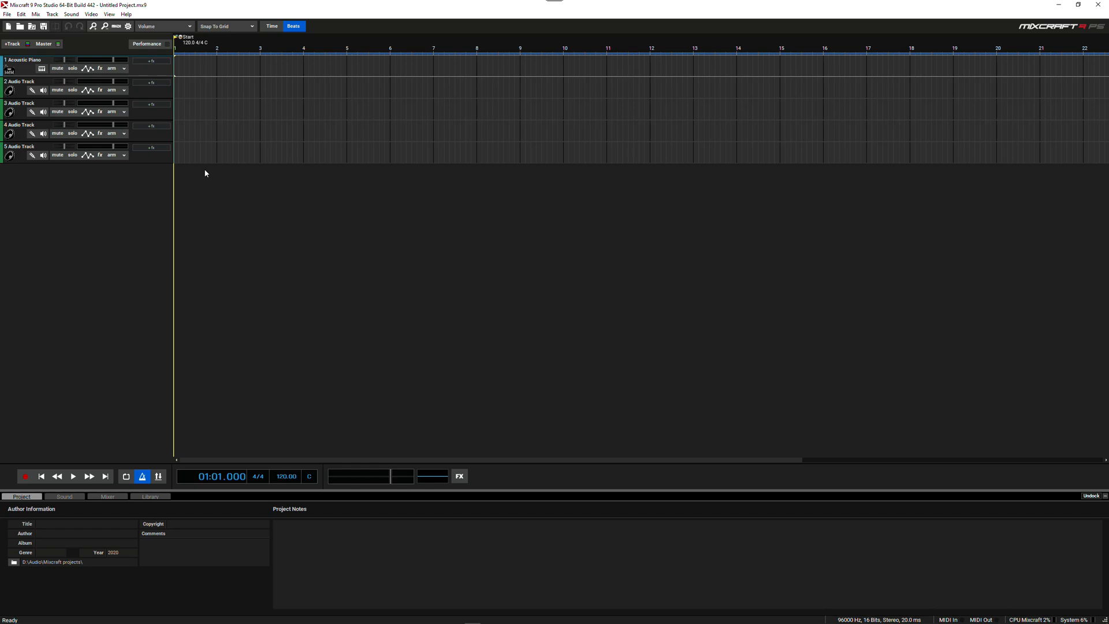
{"action": "left_click", "coordinate": [41, 68]}
{"action": "type", "text": "o"}
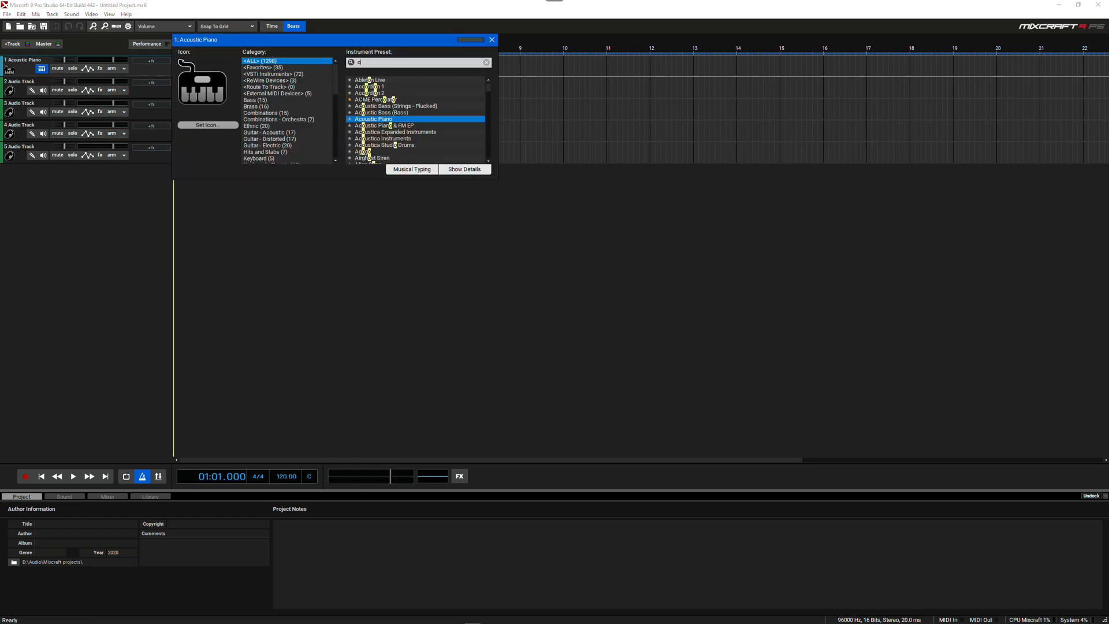
{"action": "type", "text": "mnisa"}
{"action": "key", "text": "BackSpace"}
{"action": "key", "text": "BackSpace"}
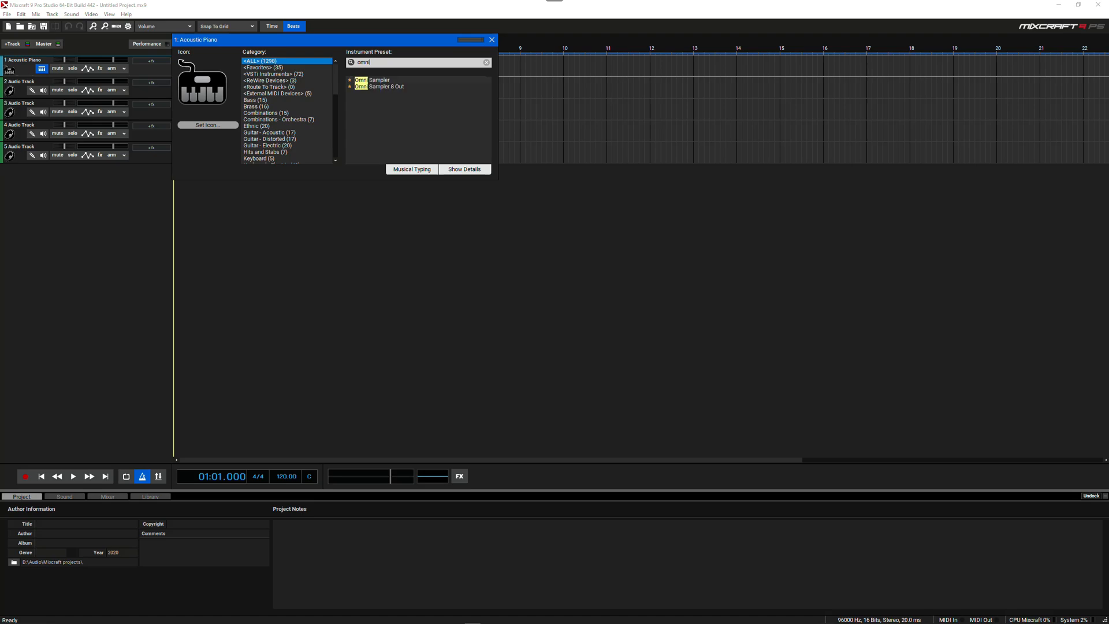
{"action": "left_click", "coordinate": [379, 81]}
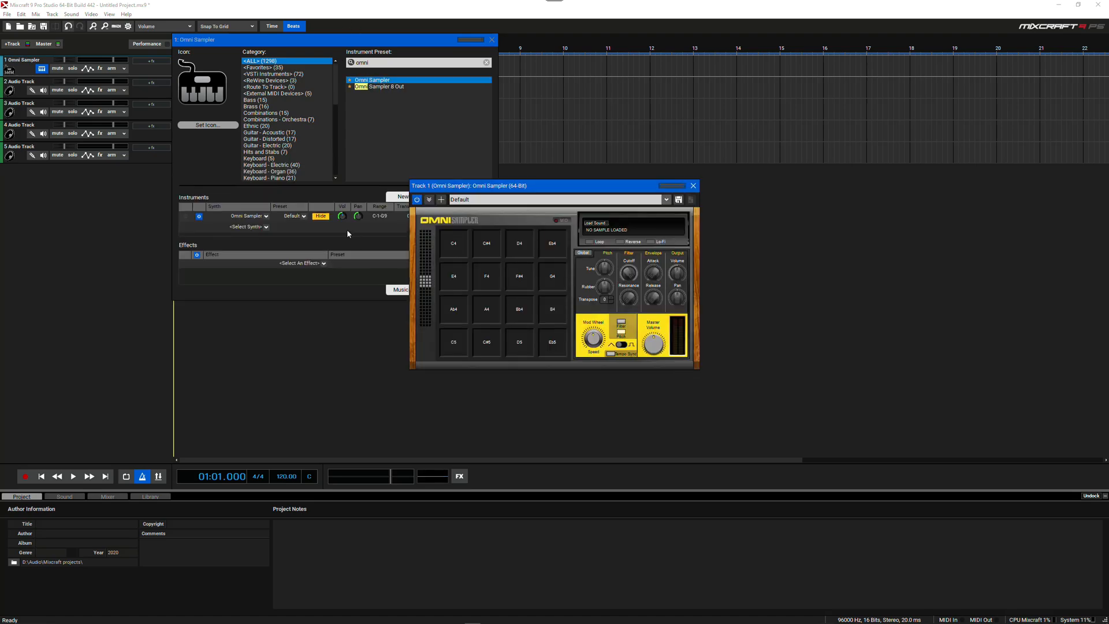
Step: Bring up Musical Typing for the Omni Sampler track and replace the instrument window with the sample library
{"action": "left_click", "coordinate": [391, 290]}
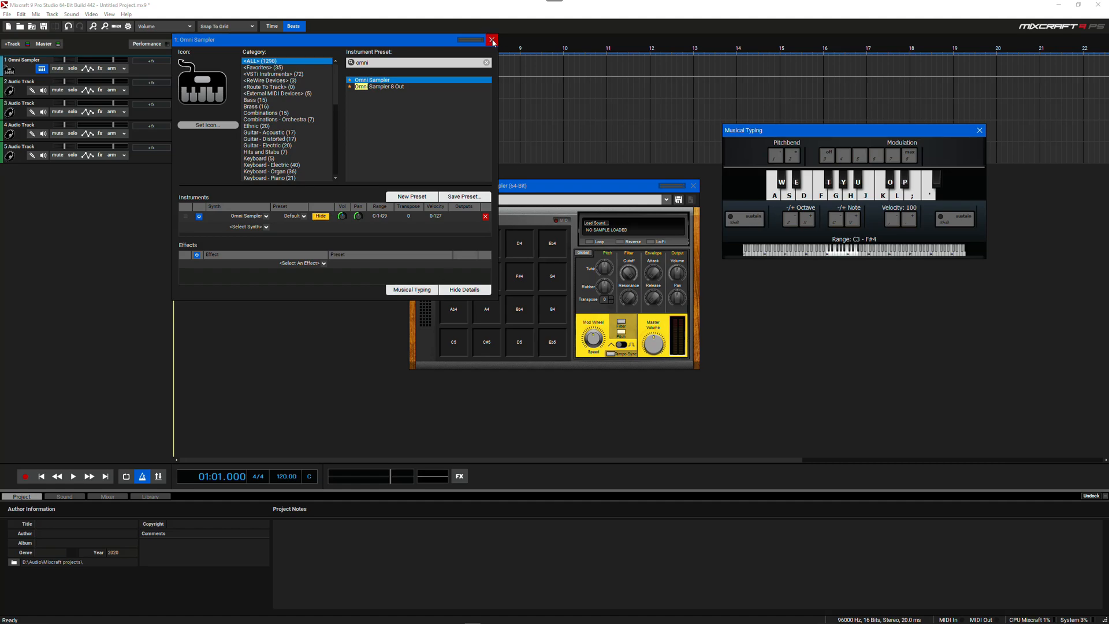
{"action": "left_click", "coordinate": [492, 39]}
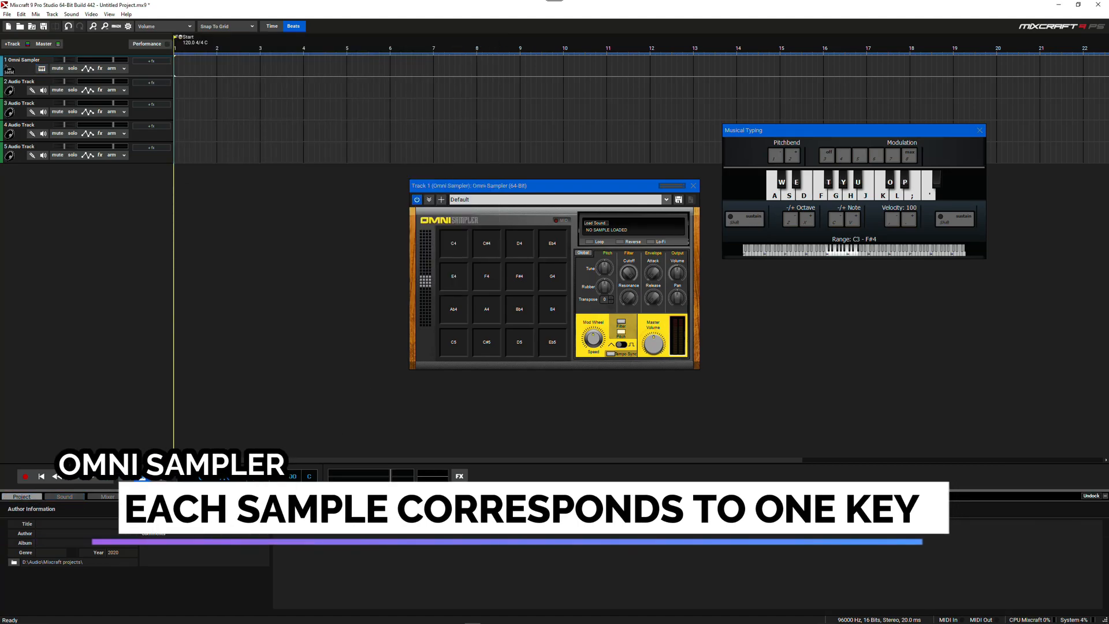
{"action": "left_click", "coordinate": [151, 497]}
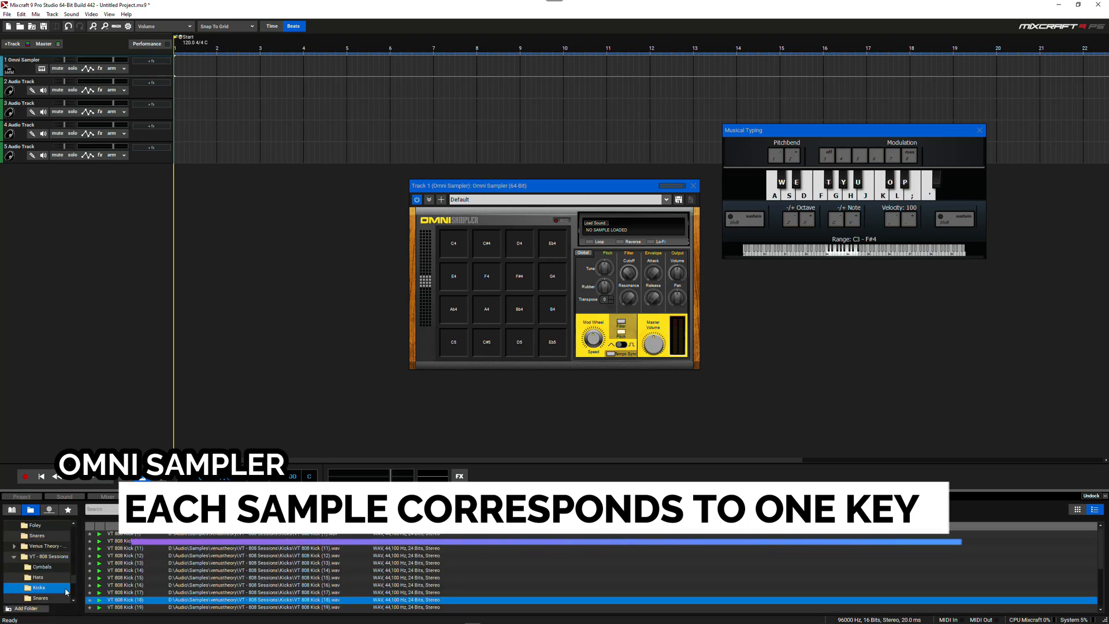
Step: Load VT 808 Kick samples (11), (14), (18) and (19) onto Omni Sampler pads C4, C#4, D4 and Eb4
{"action": "left_click", "coordinate": [123, 540]}
{"action": "left_click", "coordinate": [123, 549]}
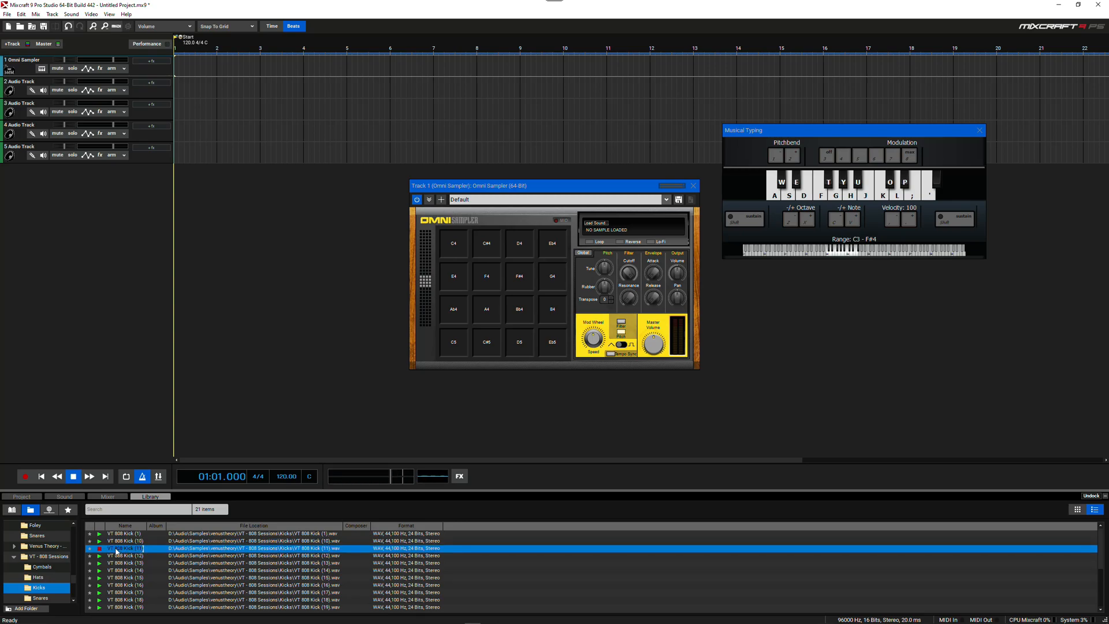
{"action": "left_click_drag", "start_coordinate": [115, 551], "coordinate": [453, 243]}
{"action": "left_click", "coordinate": [116, 564]}
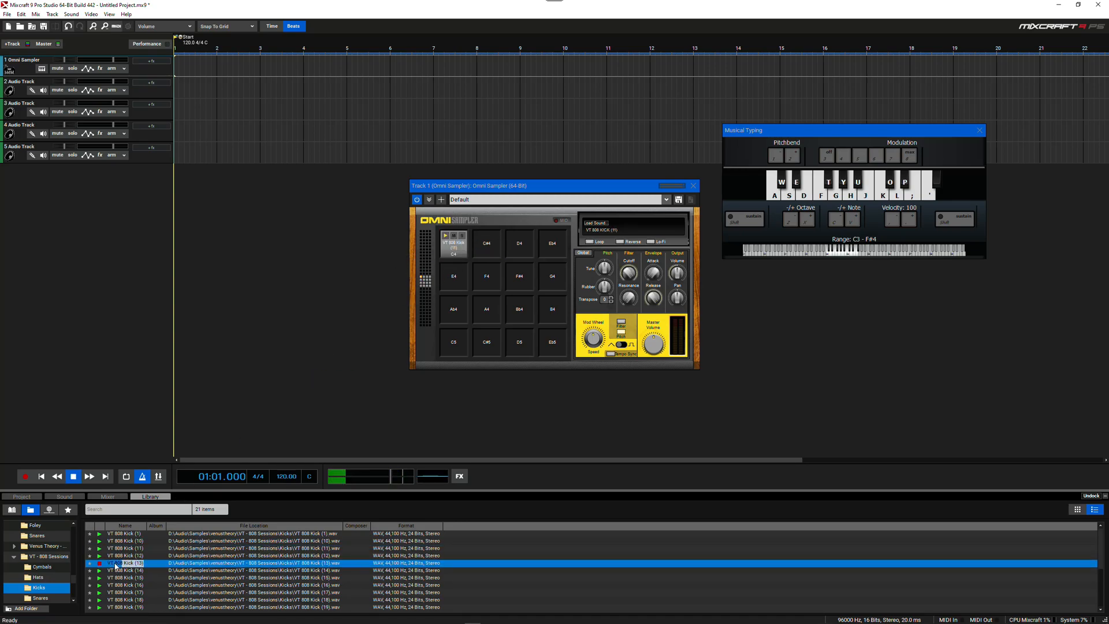
{"action": "left_click", "coordinate": [118, 571]}
{"action": "left_click_drag", "start_coordinate": [118, 570], "coordinate": [493, 252]}
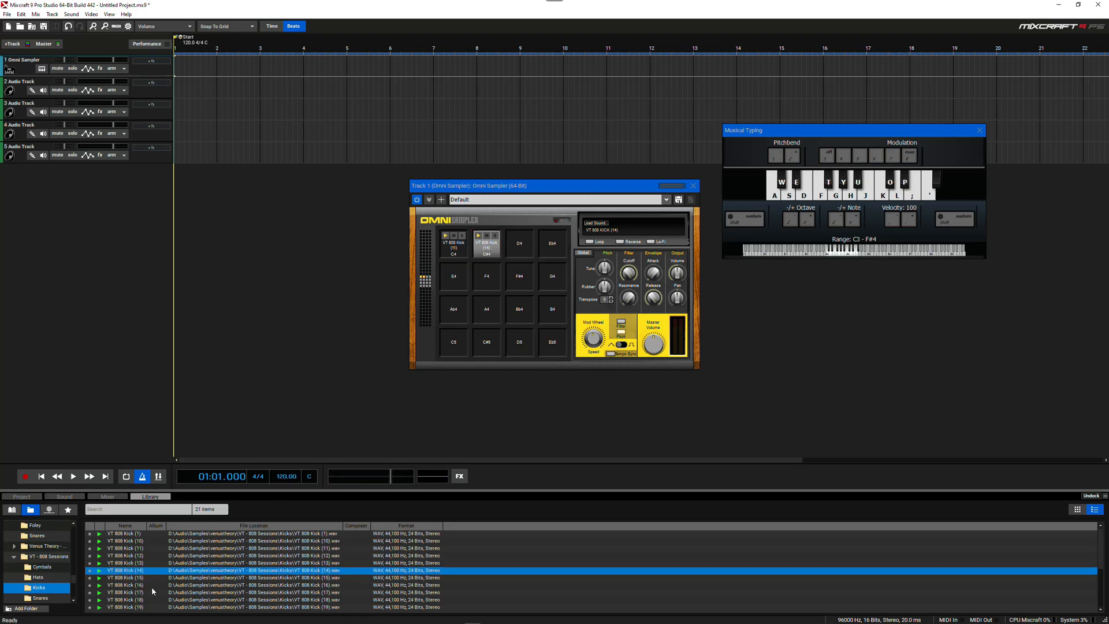
{"action": "left_click", "coordinate": [124, 603]}
{"action": "left_click_drag", "start_coordinate": [124, 603], "coordinate": [523, 249]}
{"action": "left_click", "coordinate": [115, 607]}
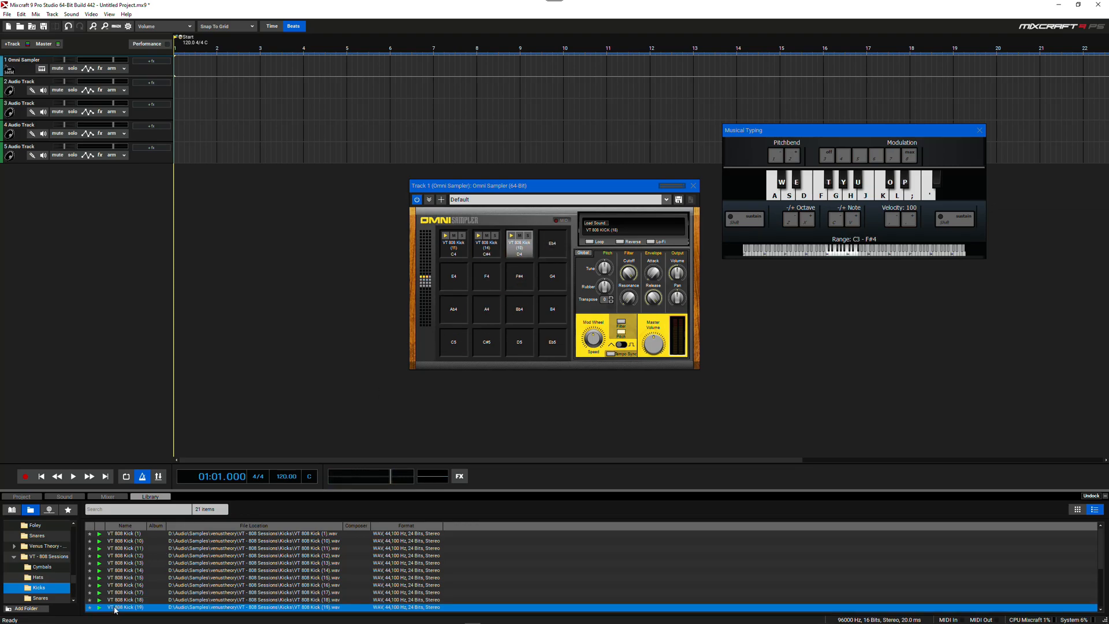
{"action": "left_click_drag", "start_coordinate": [115, 608], "coordinate": [536, 256]}
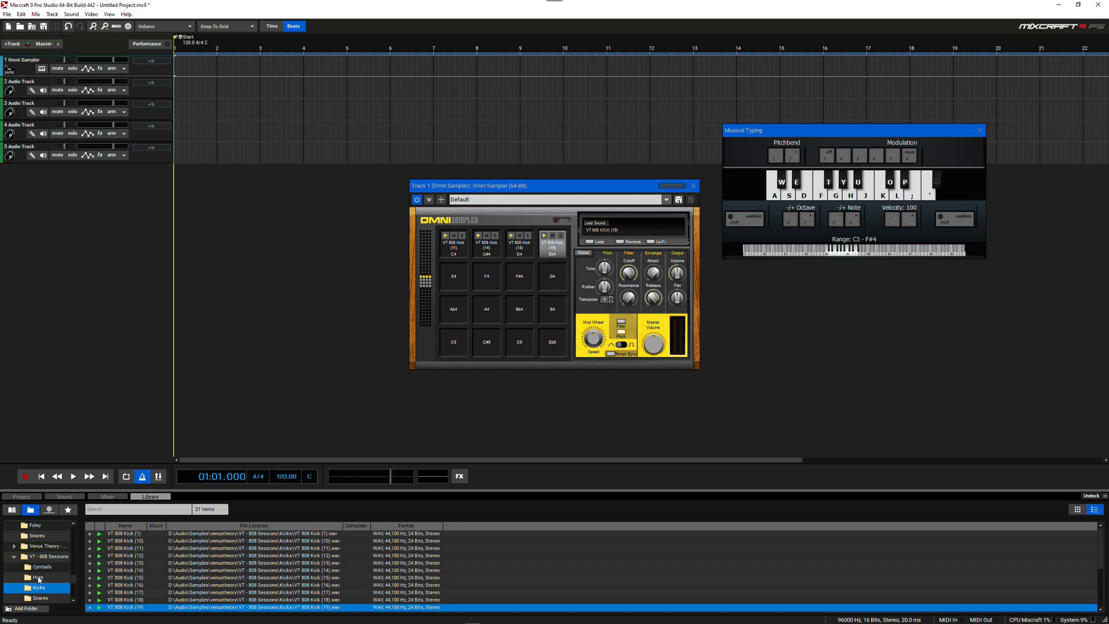
Step: From the Hats folder, load VT 808 Hat (1) and (3) and Open Hat (1) and (2) onto pads E4, F4, F#4 and G4
{"action": "left_click", "coordinate": [38, 577]}
{"action": "left_click_drag", "start_coordinate": [116, 536], "coordinate": [455, 281]}
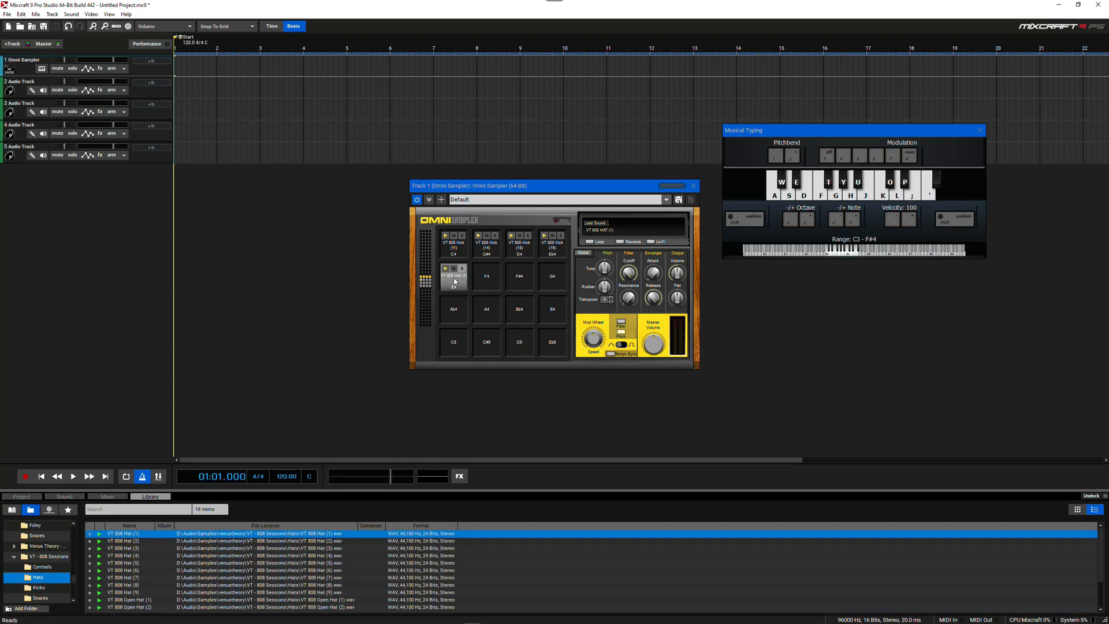
{"action": "left_click", "coordinate": [114, 543]}
{"action": "left_click_drag", "start_coordinate": [114, 549], "coordinate": [487, 282]}
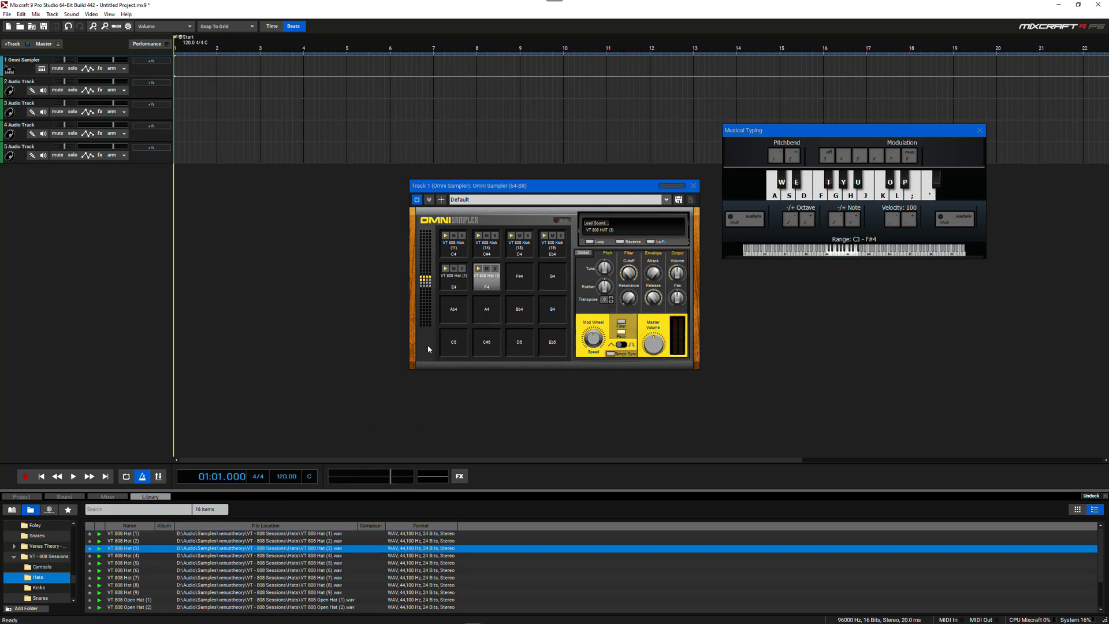
{"action": "left_click", "coordinate": [124, 578]}
{"action": "left_click", "coordinate": [123, 585]}
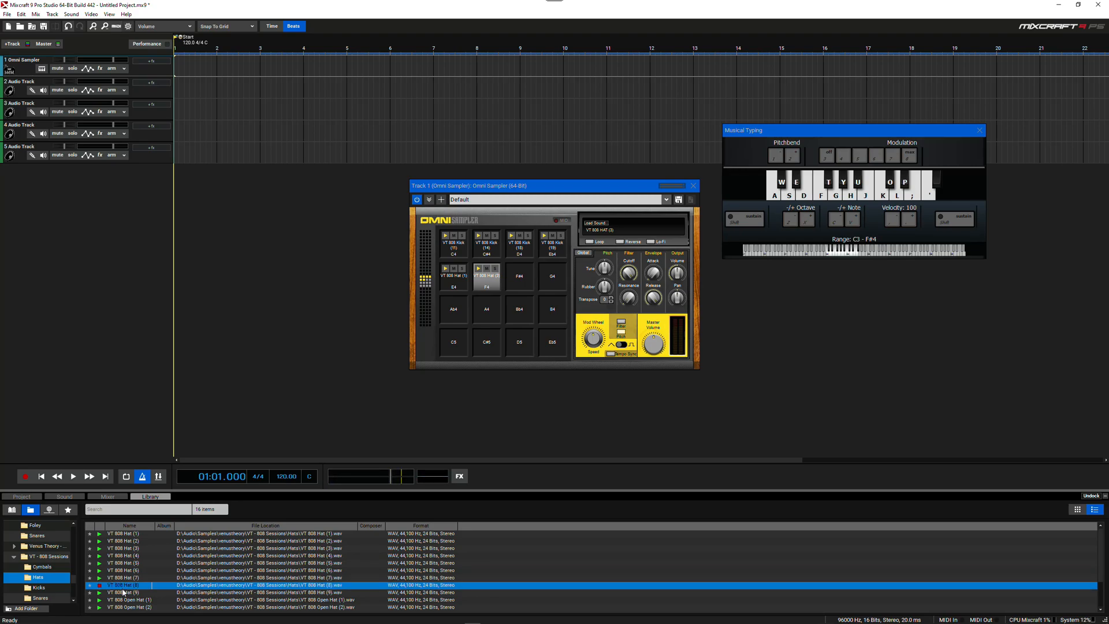
{"action": "left_click", "coordinate": [123, 592]}
{"action": "left_click", "coordinate": [122, 600]}
{"action": "left_click_drag", "start_coordinate": [121, 603], "coordinate": [525, 291]}
{"action": "left_click_drag", "start_coordinate": [141, 607], "coordinate": [551, 280]}
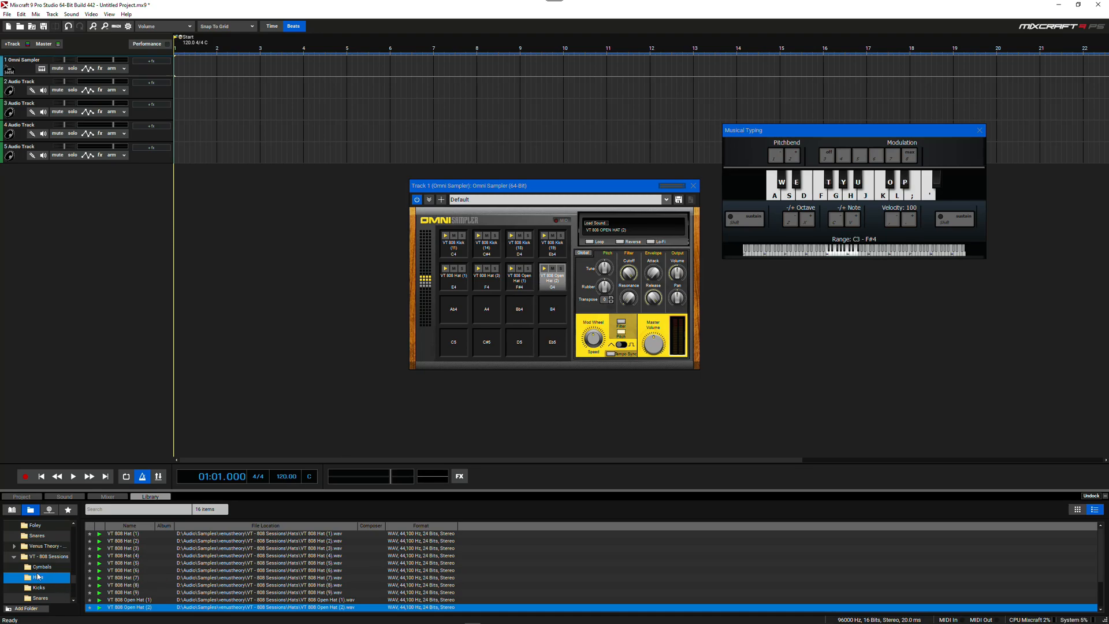
Step: From the Snares folder, load VT 808 Snare (1), (12), (2) and (8) onto pads Ab4, A4, Bb4 and B4
{"action": "left_click", "coordinate": [36, 597]}
{"action": "left_click_drag", "start_coordinate": [123, 535], "coordinate": [450, 325]}
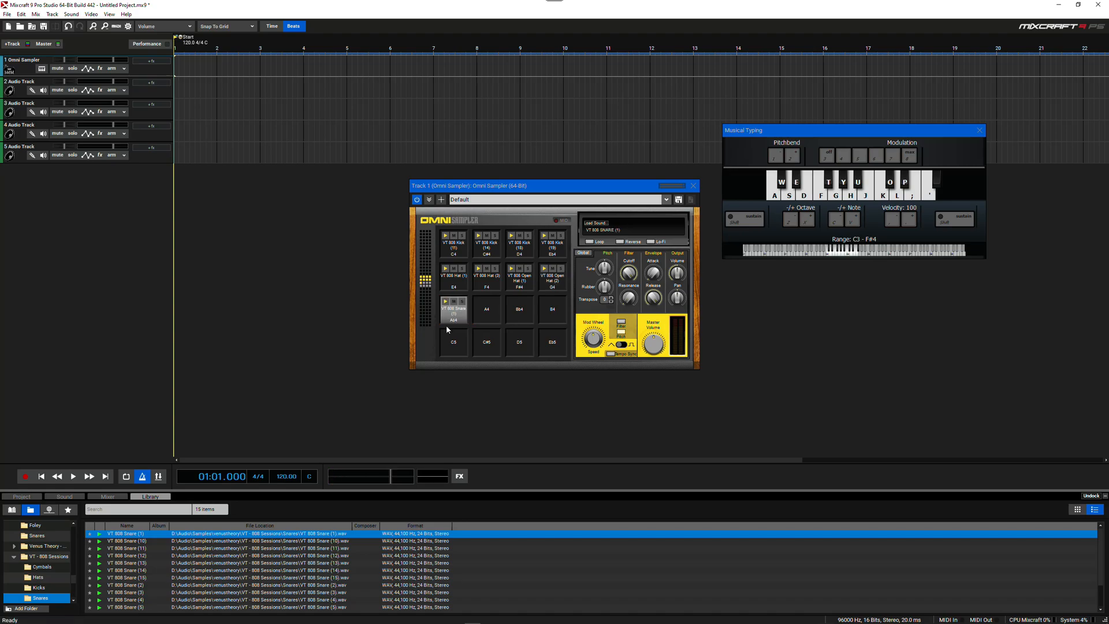
{"action": "left_click_drag", "start_coordinate": [130, 555], "coordinate": [491, 319]}
{"action": "left_click_drag", "start_coordinate": [124, 585], "coordinate": [528, 323]}
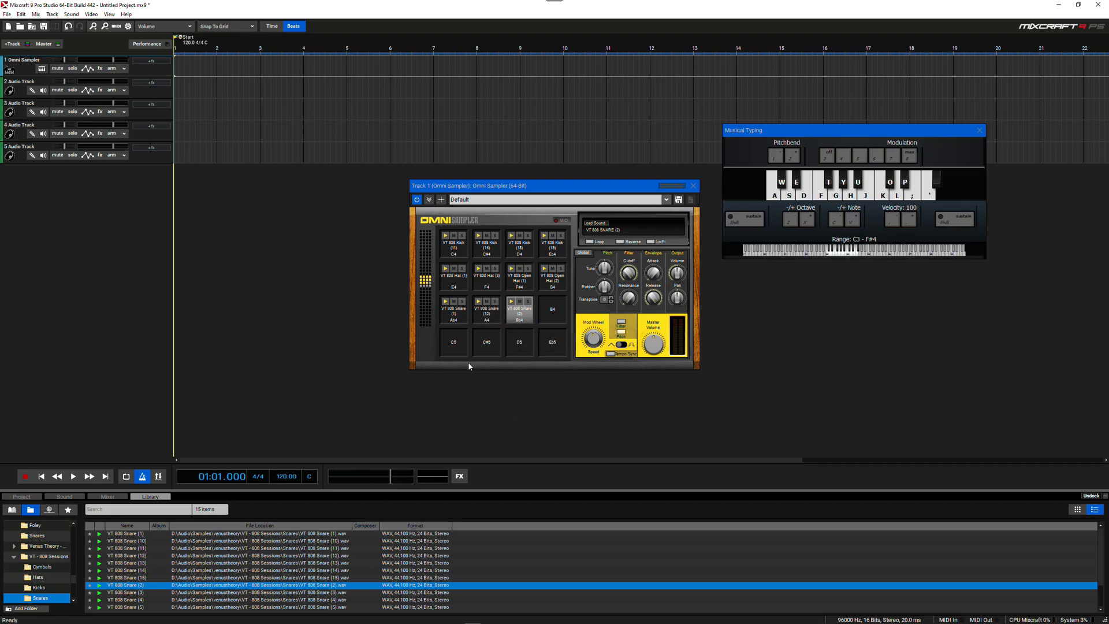
{"action": "left_click", "coordinate": [133, 593]}
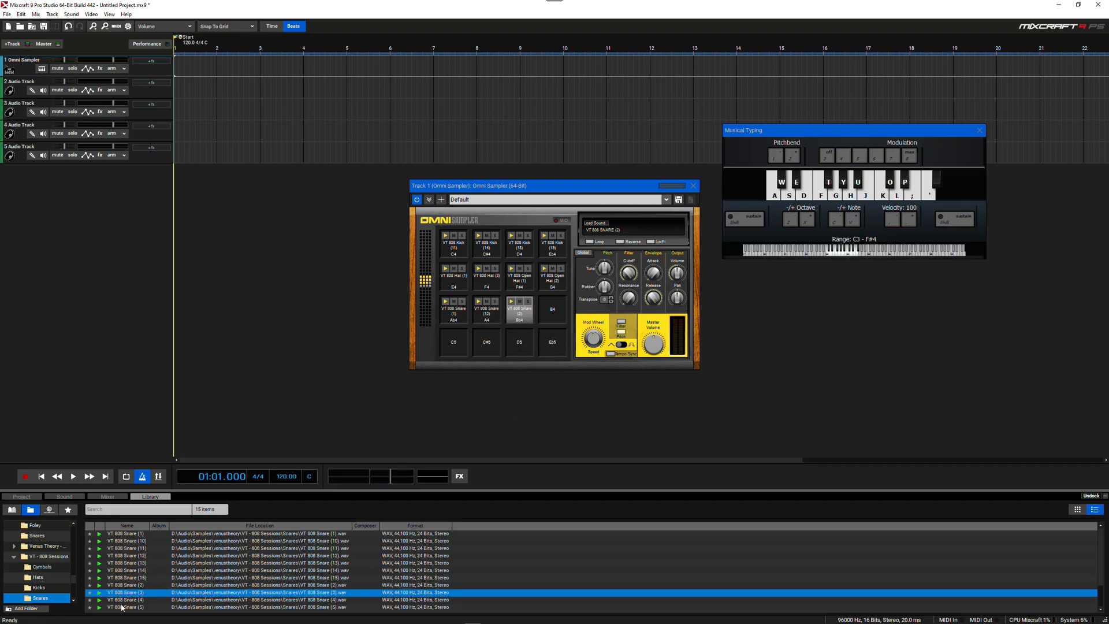
{"action": "left_click", "coordinate": [122, 607]}
{"action": "scroll", "coordinate": [115, 609], "scroll_direction": "down", "scroll_amount": 1}
{"action": "left_click_drag", "start_coordinate": [115, 607], "coordinate": [537, 314]}
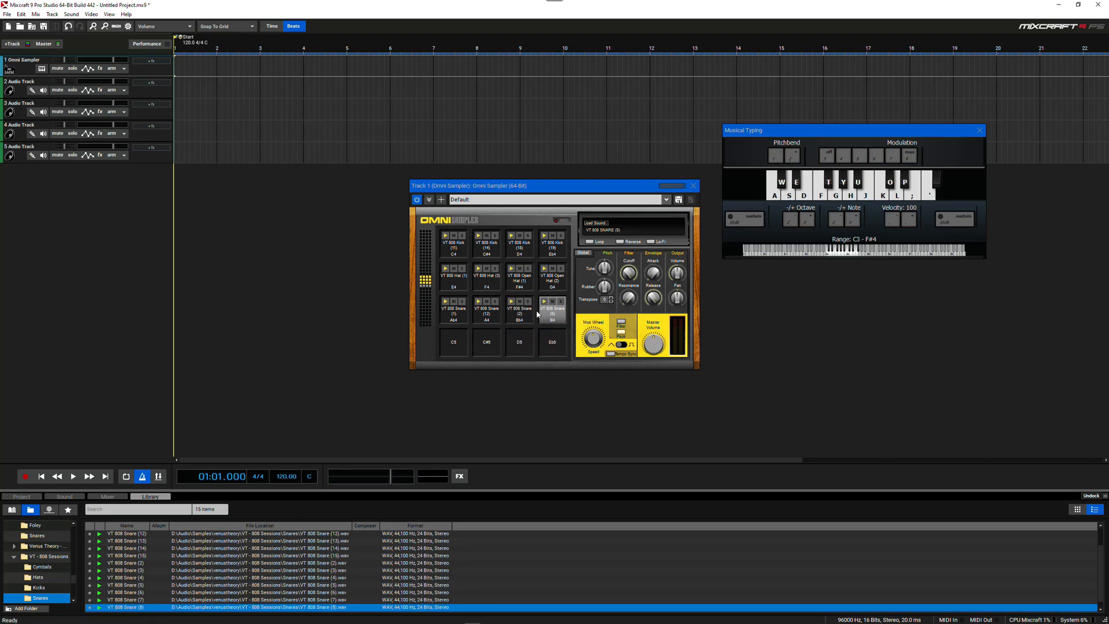
Step: Test the Omni Sampler drum pads by playing them from the Musical Typing keyboard
{"action": "left_click", "coordinate": [823, 197]}
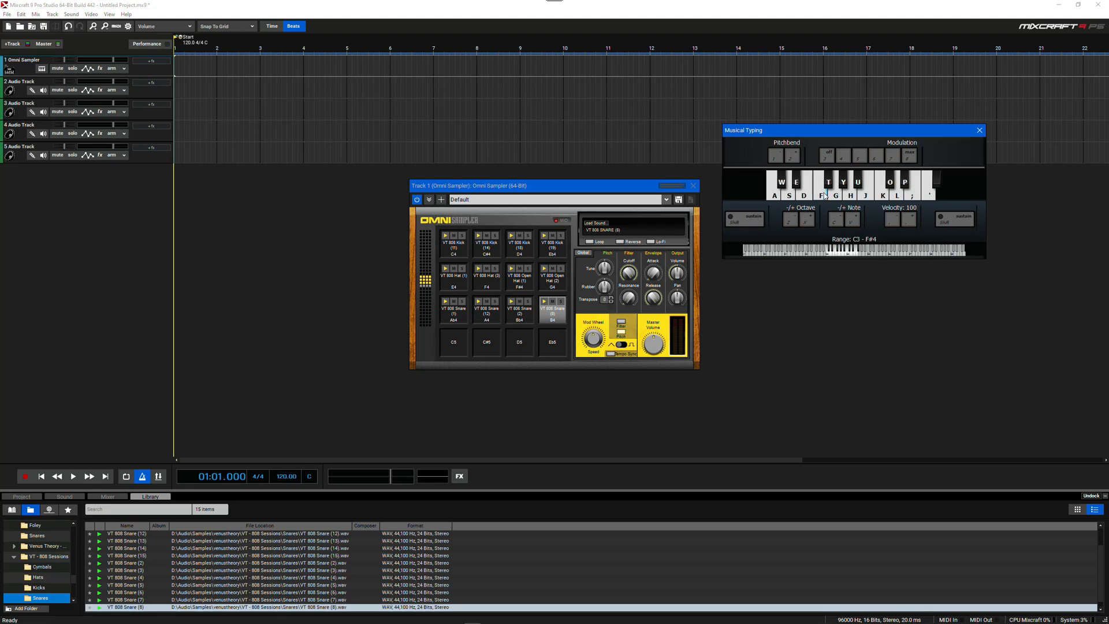
{"action": "left_click", "coordinate": [866, 195]}
{"action": "left_click", "coordinate": [866, 196]}
{"action": "left_click", "coordinate": [421, 278]}
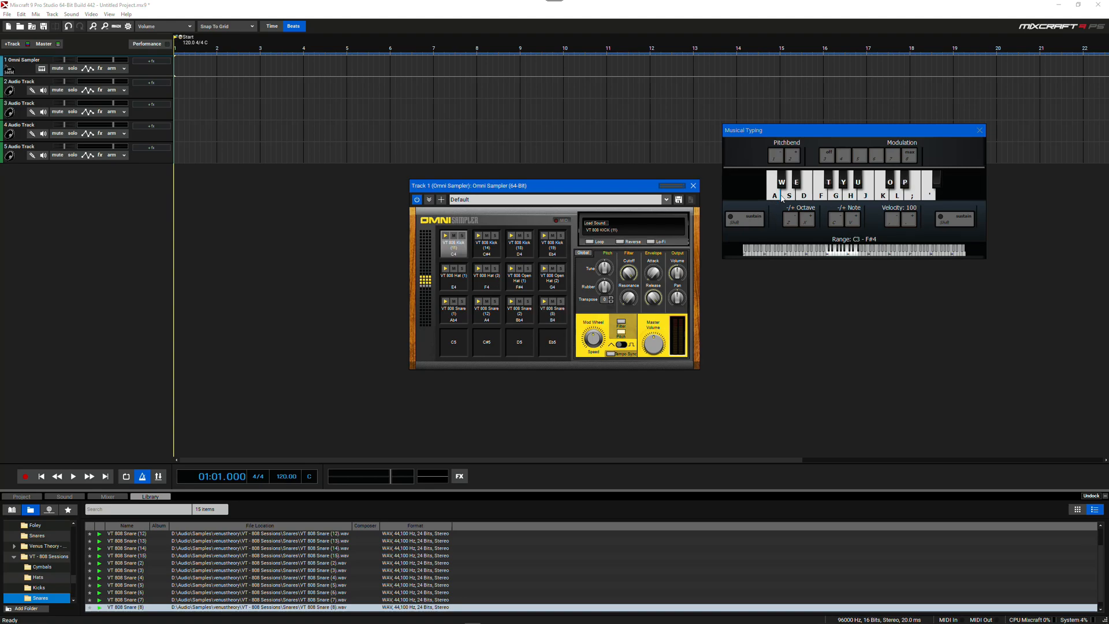
Step: Shift the Musical Typing keyboard's octave so that its range covers C4 to F#5
{"action": "left_click", "coordinate": [792, 222]}
{"action": "left_click", "coordinate": [836, 194]}
{"action": "left_click", "coordinate": [806, 221]}
{"action": "left_click", "coordinate": [806, 221]}
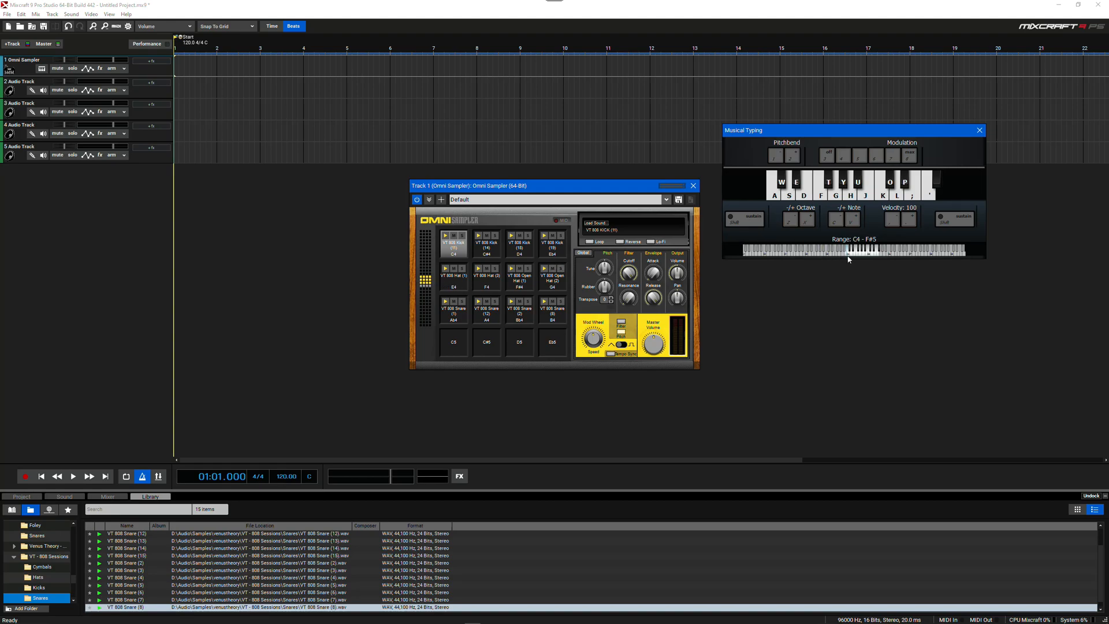
Step: Play the four 808 kick pads, C4 to Eb4, from the Musical Typing keyboard
{"action": "key", "text": "d"}
{"action": "key", "text": "d"}
{"action": "left_click", "coordinate": [789, 196]}
{"action": "left_click", "coordinate": [776, 197]}
{"action": "left_click", "coordinate": [775, 197]}
{"action": "left_click", "coordinate": [785, 197]}
{"action": "left_click", "coordinate": [782, 186]}
{"action": "left_click", "coordinate": [797, 185]}
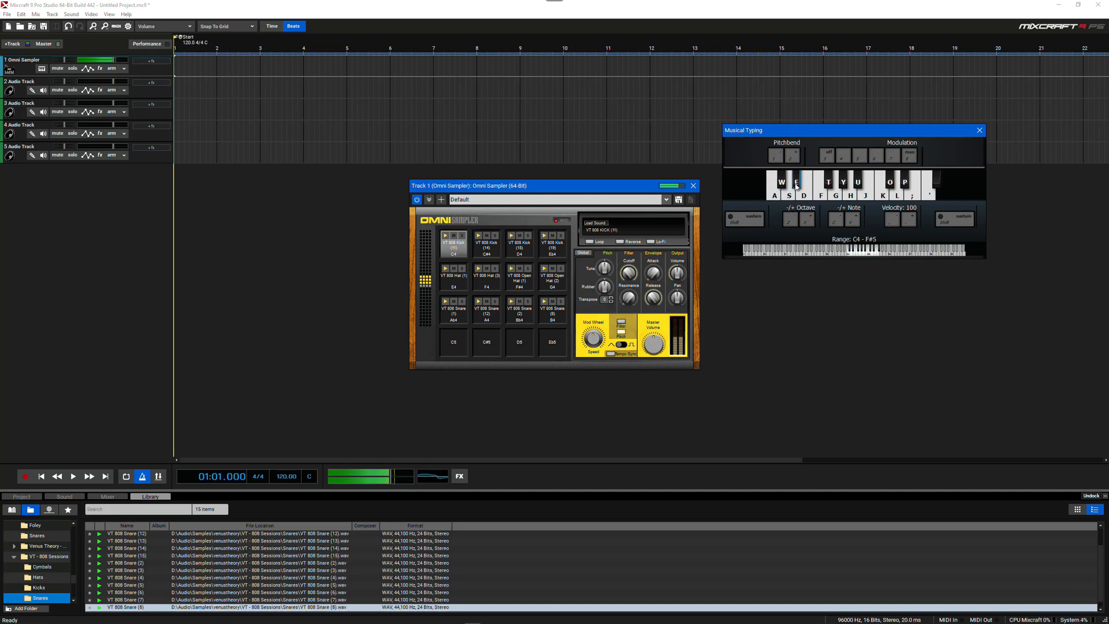
Step: Play the hat and snare pads from the Musical Typing keyboard
{"action": "left_click", "coordinate": [821, 196]}
{"action": "left_click", "coordinate": [828, 185]}
{"action": "left_click", "coordinate": [850, 200]}
{"action": "left_click", "coordinate": [857, 185]}
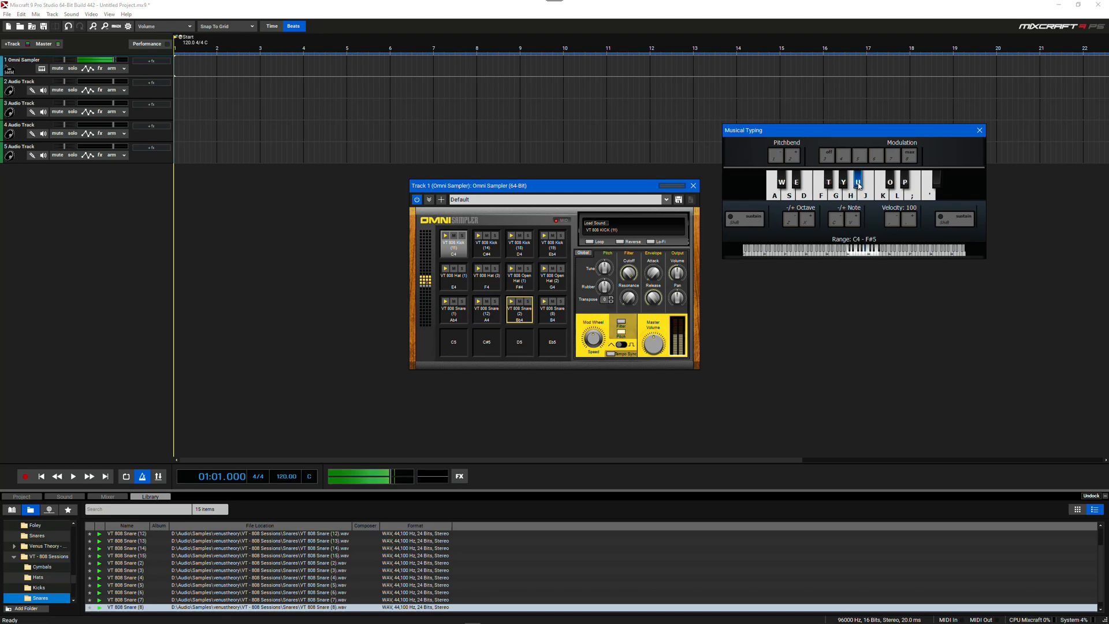
{"action": "left_click", "coordinate": [865, 196]}
{"action": "left_click", "coordinate": [890, 184]}
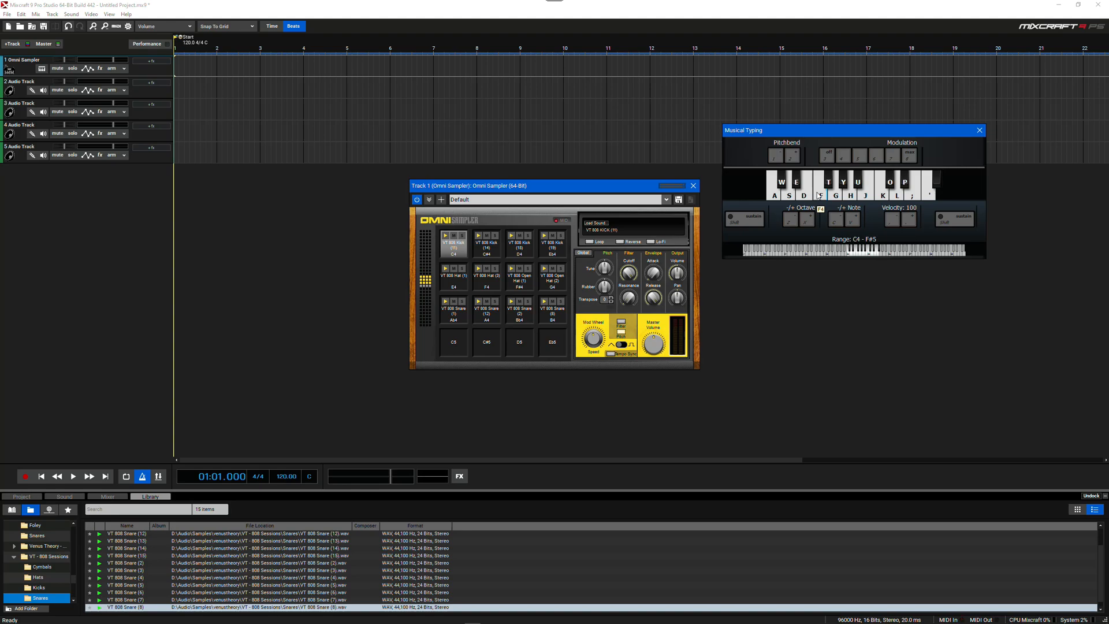
Step: Play the C4 kick pad repeatedly while trying the Omni Sampler's master volume
{"action": "key", "text": "a"}
{"action": "key", "text": "a"}
{"action": "key", "text": "a"}
{"action": "key", "text": "a"}
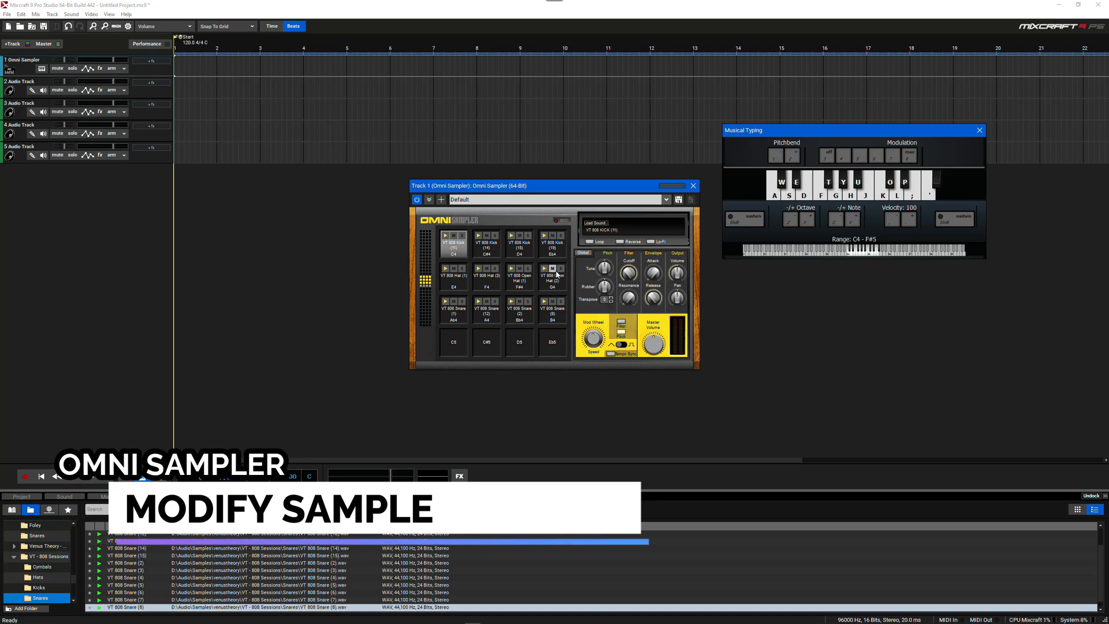
{"action": "left_click_drag", "start_coordinate": [653, 344], "coordinate": [645, 308]}
{"action": "key", "text": "a"}
{"action": "key", "text": "a"}
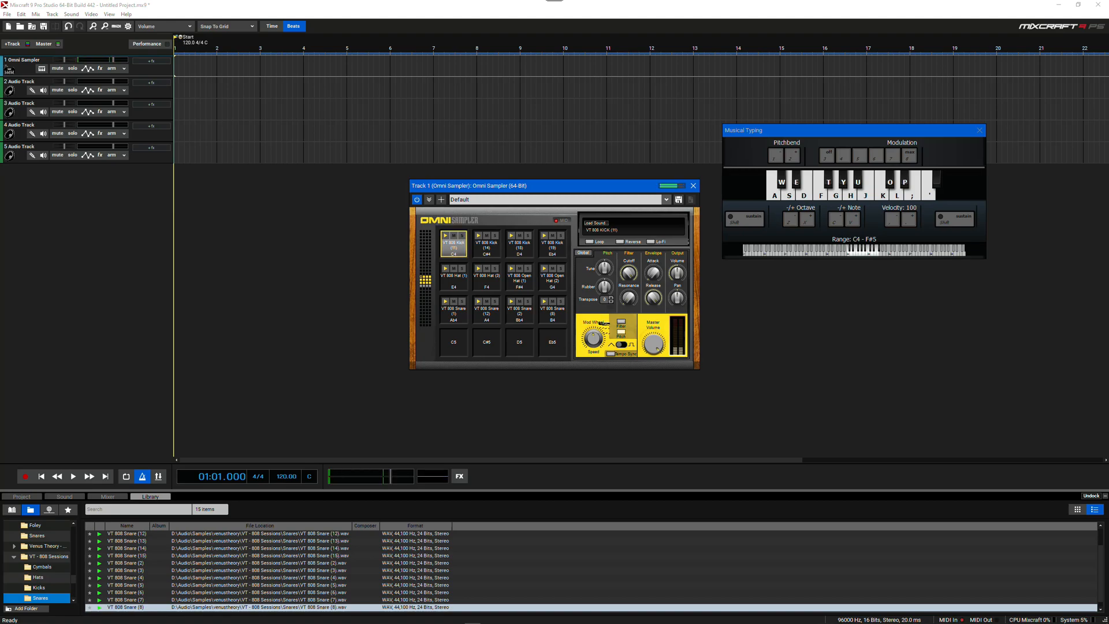
{"action": "key", "text": "a"}
{"action": "key", "text": "a"}
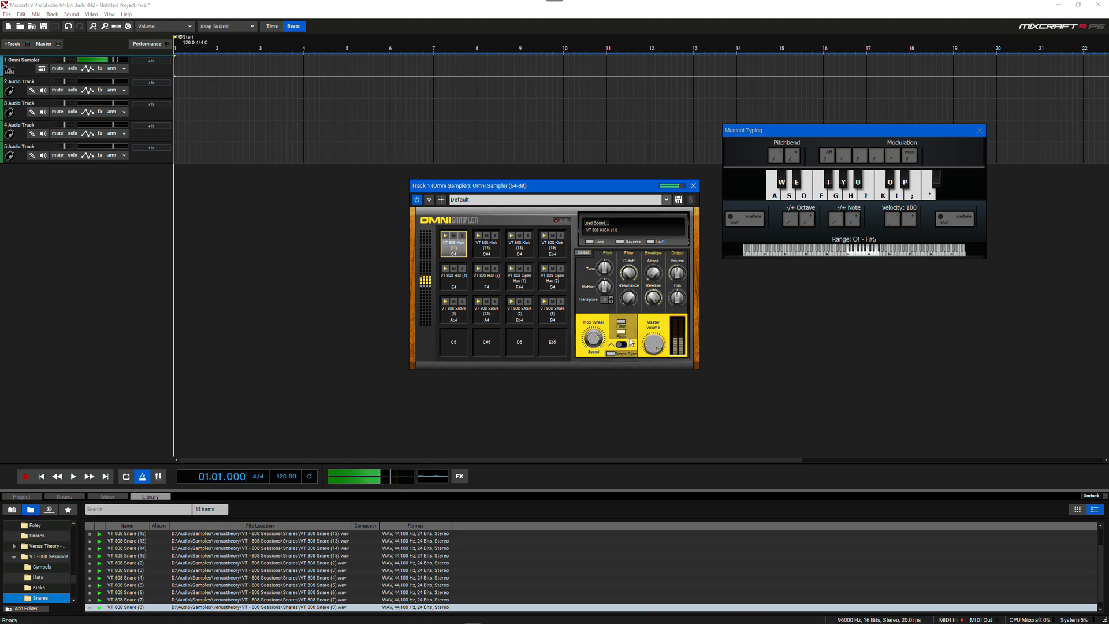
Step: Adjust the C4 kick's filter resonance and envelope attack while auditioning the pad
{"action": "key", "text": "a"}
{"action": "key", "text": "a"}
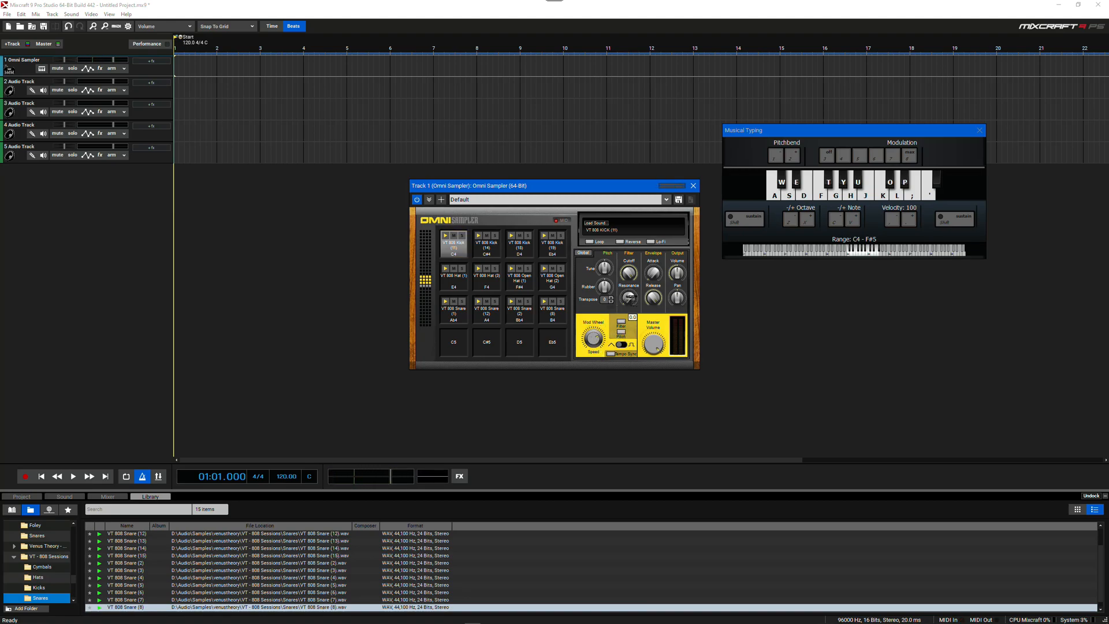
{"action": "key", "text": "a"}
{"action": "key", "text": "a"}
{"action": "mouse_move", "coordinate": [649, 269]}
{"action": "key", "text": "a"}
{"action": "key", "text": "a"}
Step: Adjust the C4 kick's envelope release while playing the pad repeatedly
{"action": "mouse_move", "coordinate": [653, 297]}
{"action": "key", "text": "a"}
{"action": "key", "text": "a"}
{"action": "key", "text": "a"}
{"action": "key", "text": "a"}
{"action": "key", "text": "a"}
{"action": "key", "text": "a"}
{"action": "key", "text": "a"}
{"action": "key", "text": "a"}
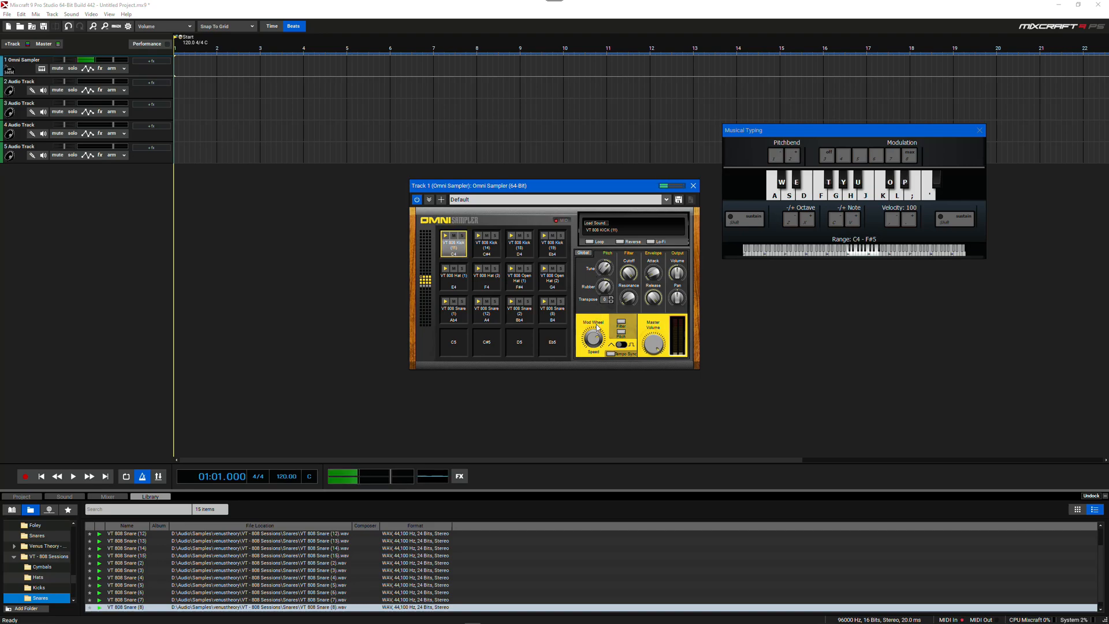
{"action": "key", "text": "a"}
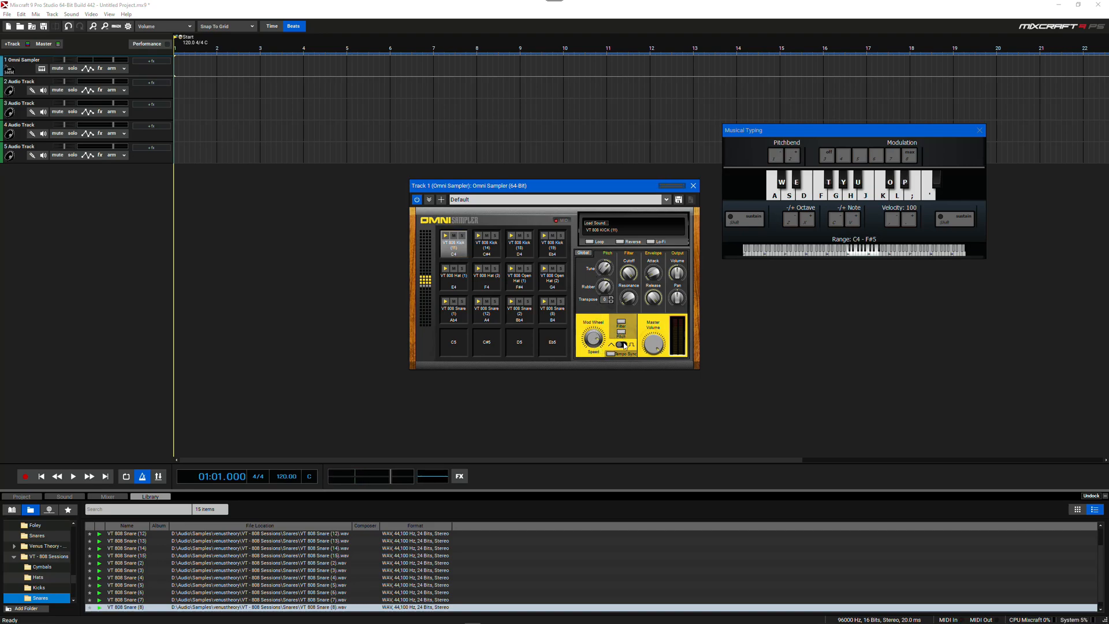
Step: Audition the C4 kick repeatedly while trying the mod wheel section's waveform settings
{"action": "key", "text": "a"}
{"action": "key", "text": "a"}
{"action": "key", "text": "a"}
{"action": "key", "text": "a"}
{"action": "key", "text": "a"}
{"action": "key", "text": "a"}
{"action": "key", "text": "a"}
{"action": "key", "text": "a"}
{"action": "key", "text": "a"}
{"action": "key", "text": "a"}
{"action": "key", "text": "a"}
Step: Adjust the C4 kick's filter cutoff and play the pad to hear the change
{"action": "left_click_drag", "start_coordinate": [626, 266], "coordinate": [607, 269]}
{"action": "key", "text": "a"}
{"action": "key", "text": "a"}
{"action": "key", "text": "a"}
Step: Enable Loop and Reverse for the C4 kick sample, auditioning the pad with each option
{"action": "left_click", "coordinate": [589, 242]}
{"action": "key", "text": "a"}
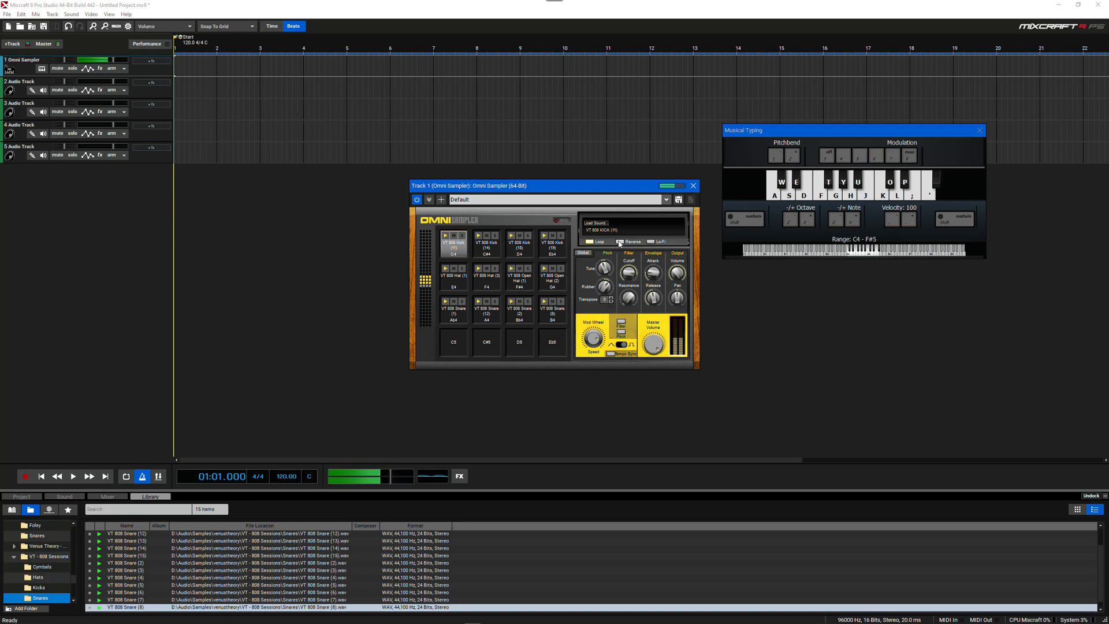
{"action": "key", "text": "a"}
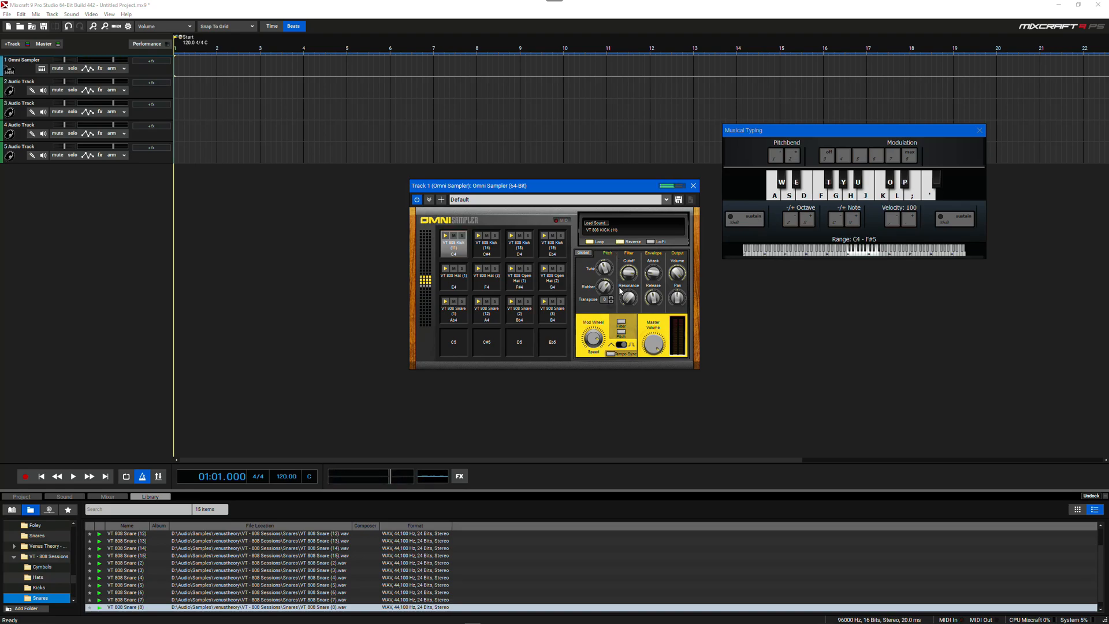
{"action": "key", "text": "a"}
Step: Change the C4 kick's transposition twice, playing the pad after each change
{"action": "left_click", "coordinate": [610, 299]}
{"action": "key", "text": "a"}
{"action": "left_click", "coordinate": [611, 299]}
{"action": "key", "text": "a"}
{"action": "key", "text": "a"}
{"action": "key", "text": "a"}
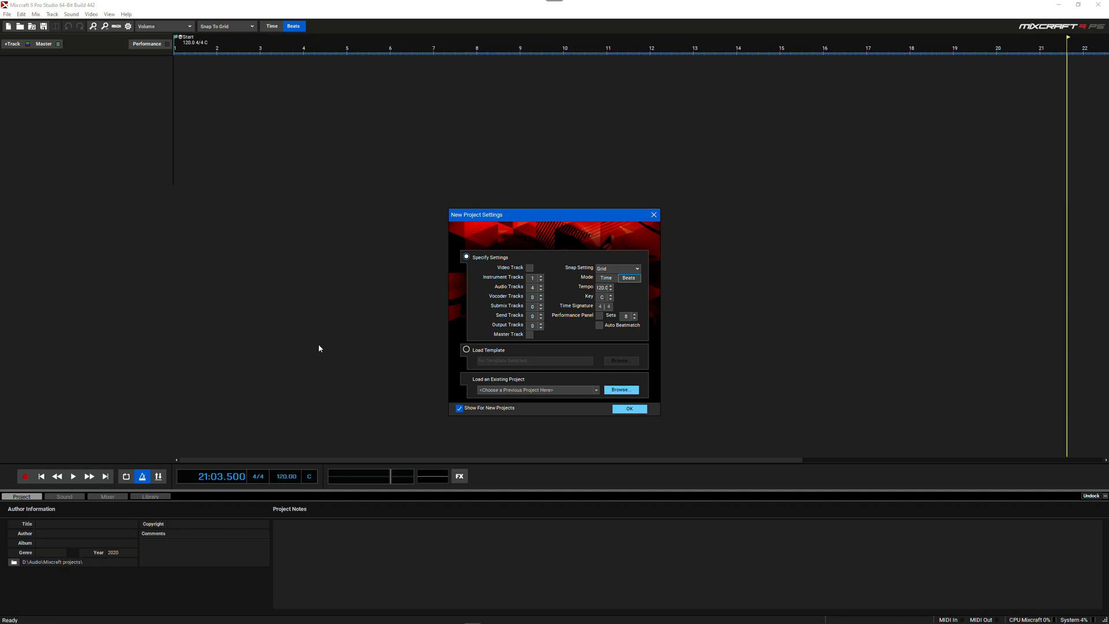
Step: Create a new project with one instrument and four audio tracks, and load the Grace sampler on track 1
{"action": "left_click", "coordinate": [629, 412]}
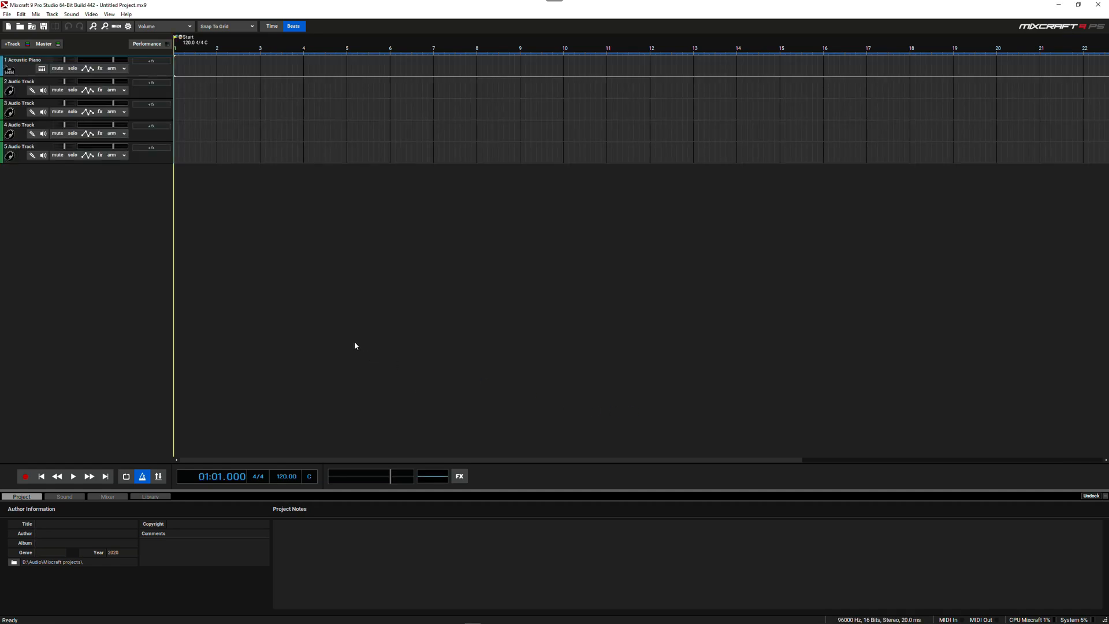
{"action": "left_click", "coordinate": [39, 70]}
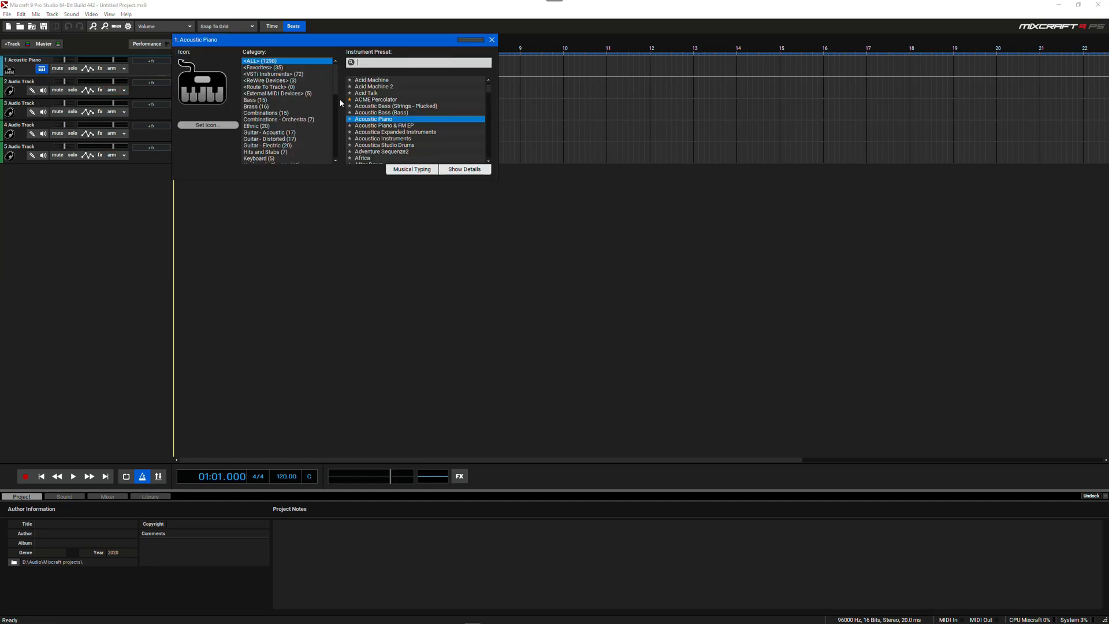
{"action": "type", "text": "grace"}
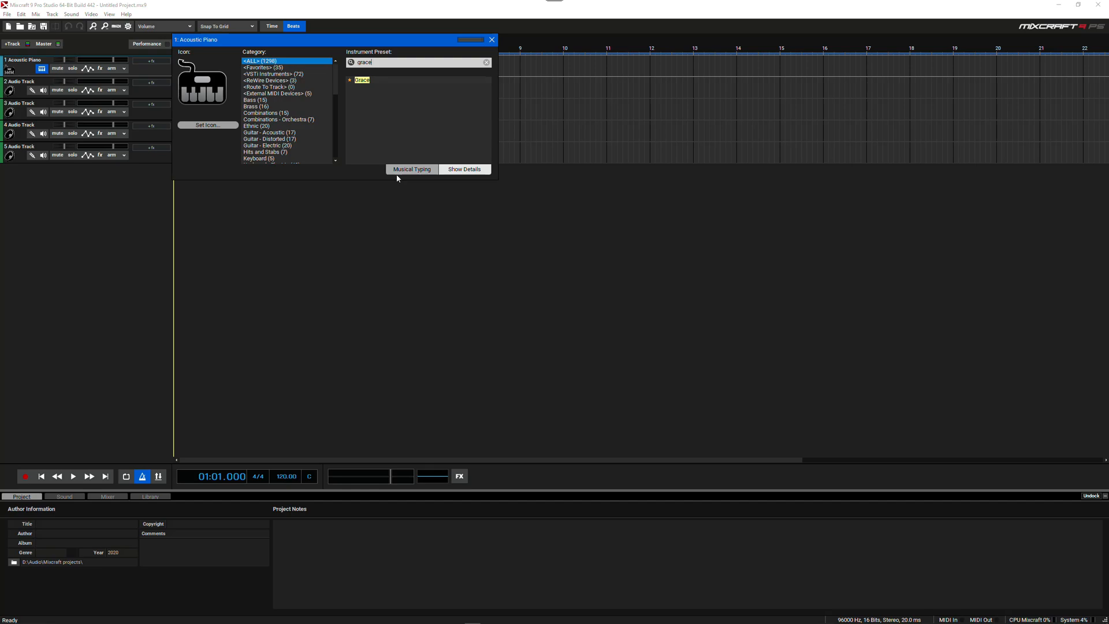
{"action": "left_click", "coordinate": [356, 80]}
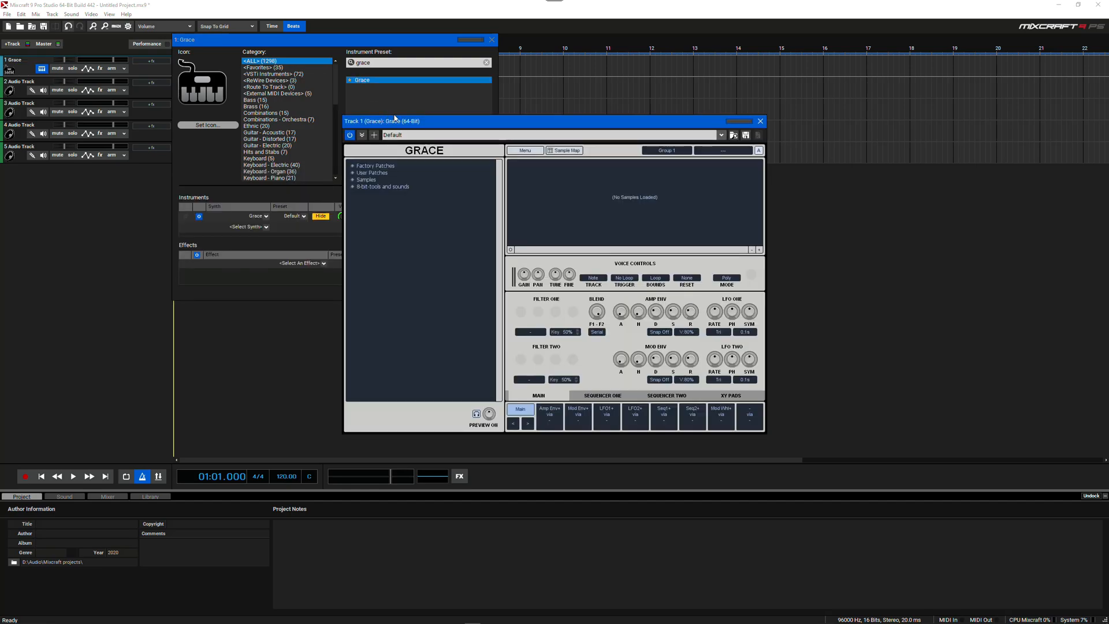
Step: Open the Musical Typing keyboard beside the Grace window and close the track's instrument settings
{"action": "left_click", "coordinate": [379, 41]}
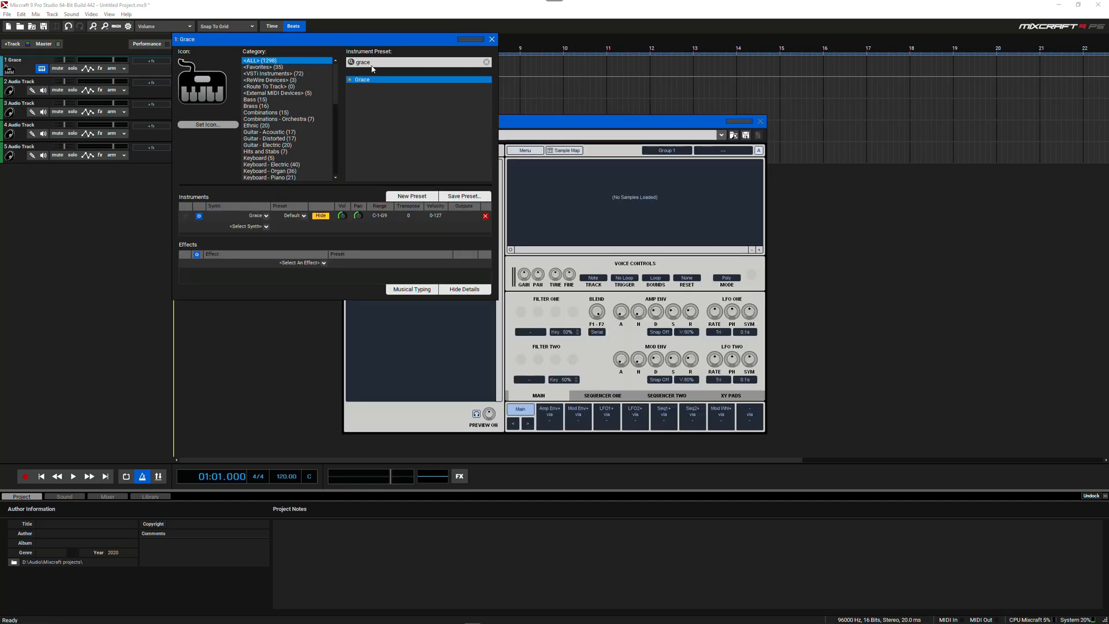
{"action": "left_click", "coordinate": [412, 289]}
{"action": "left_click_drag", "start_coordinate": [852, 127], "coordinate": [876, 121]}
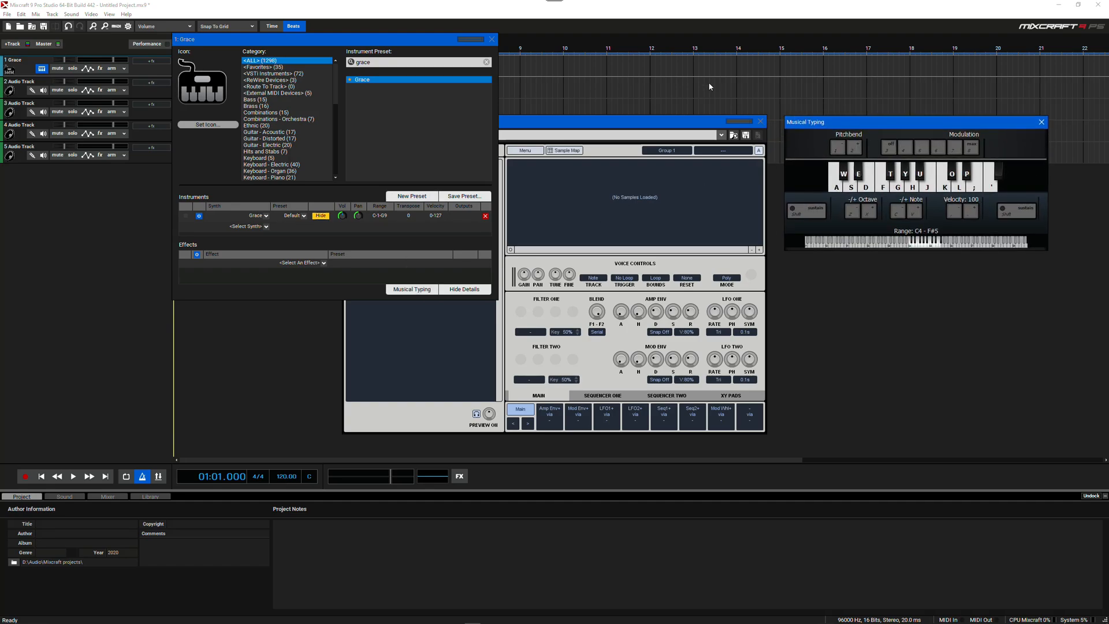
{"action": "left_click", "coordinate": [491, 40]}
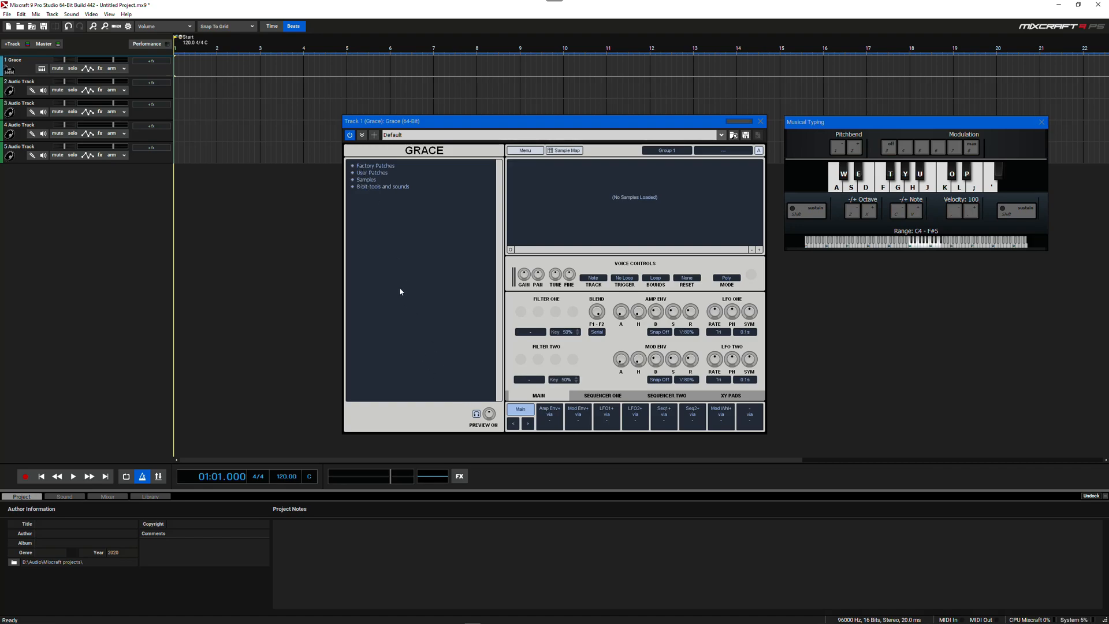
{"action": "right_click", "coordinate": [359, 206]}
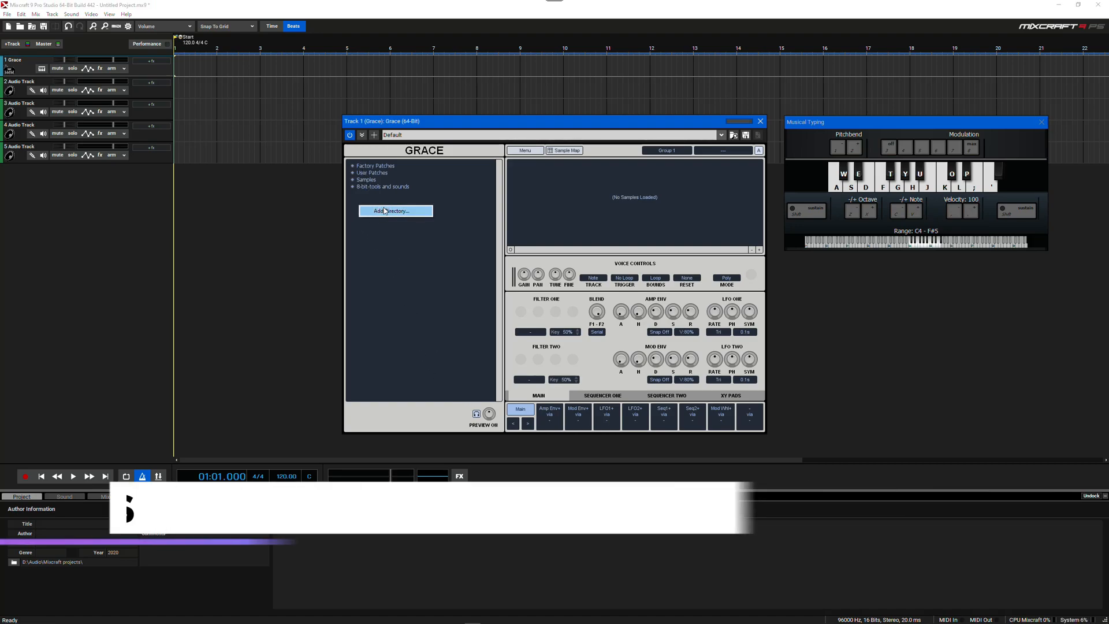
{"action": "left_click", "coordinate": [383, 209]}
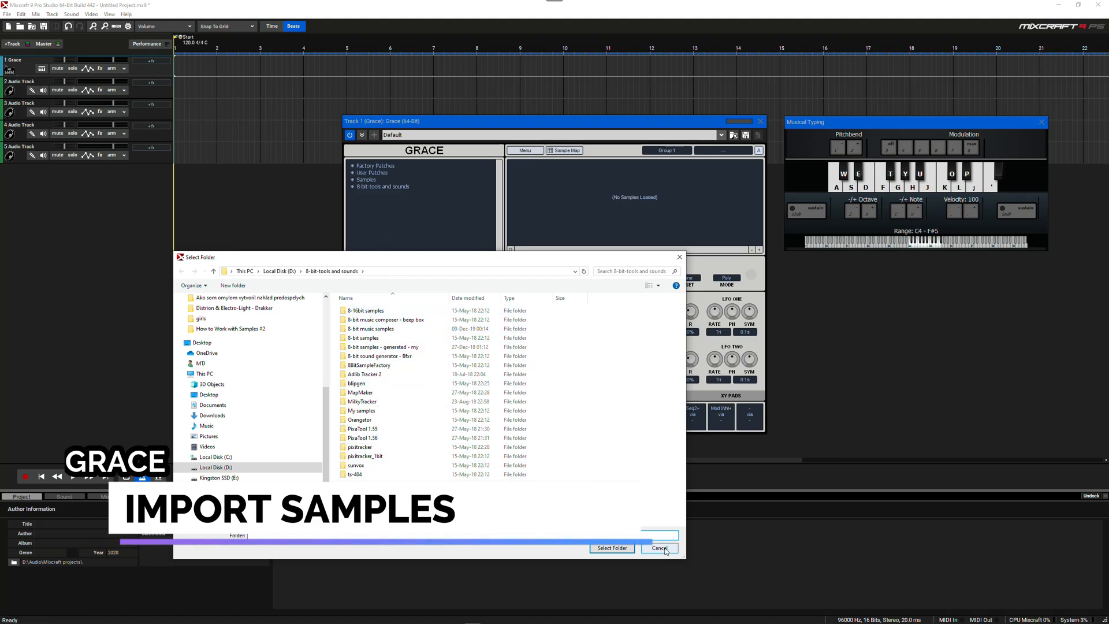
{"action": "left_click", "coordinate": [403, 357]}
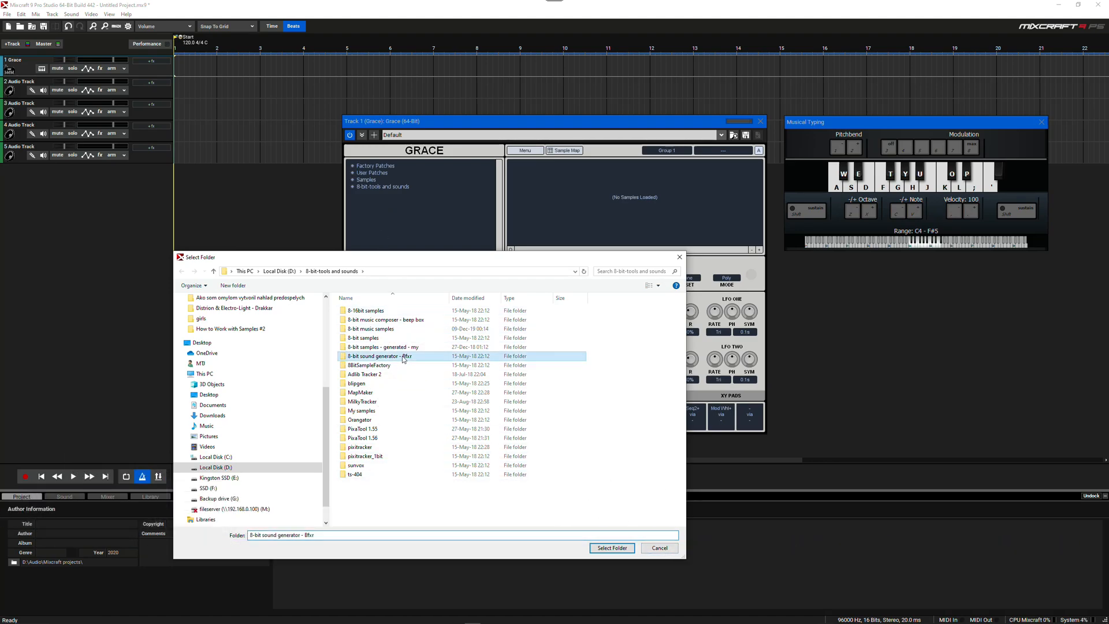
{"action": "left_click", "coordinate": [367, 339]}
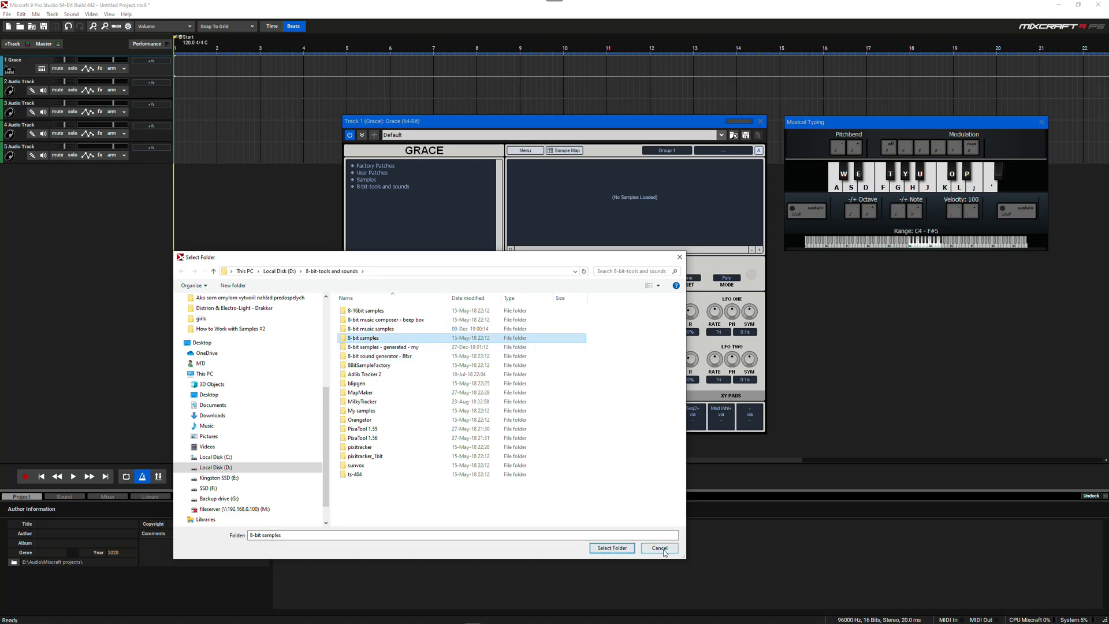
{"action": "left_click", "coordinate": [661, 549]}
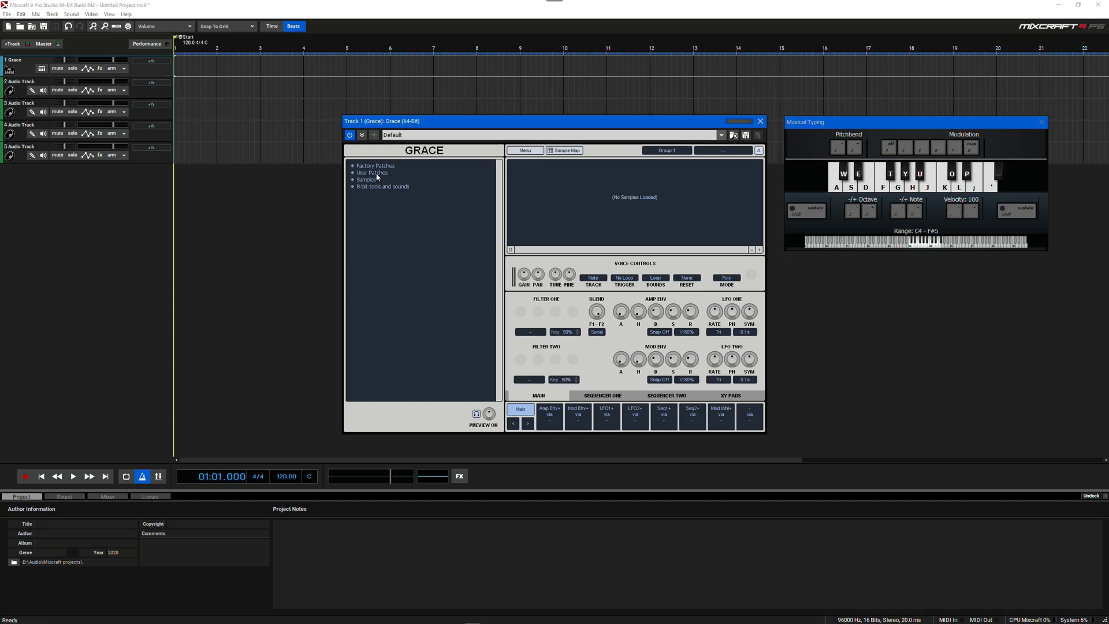
Step: Load C2HiVel.wav into Grace from Samples > 16bitSamples > cm44 > Piano Samples > HiVel
{"action": "double_click", "coordinate": [359, 182]}
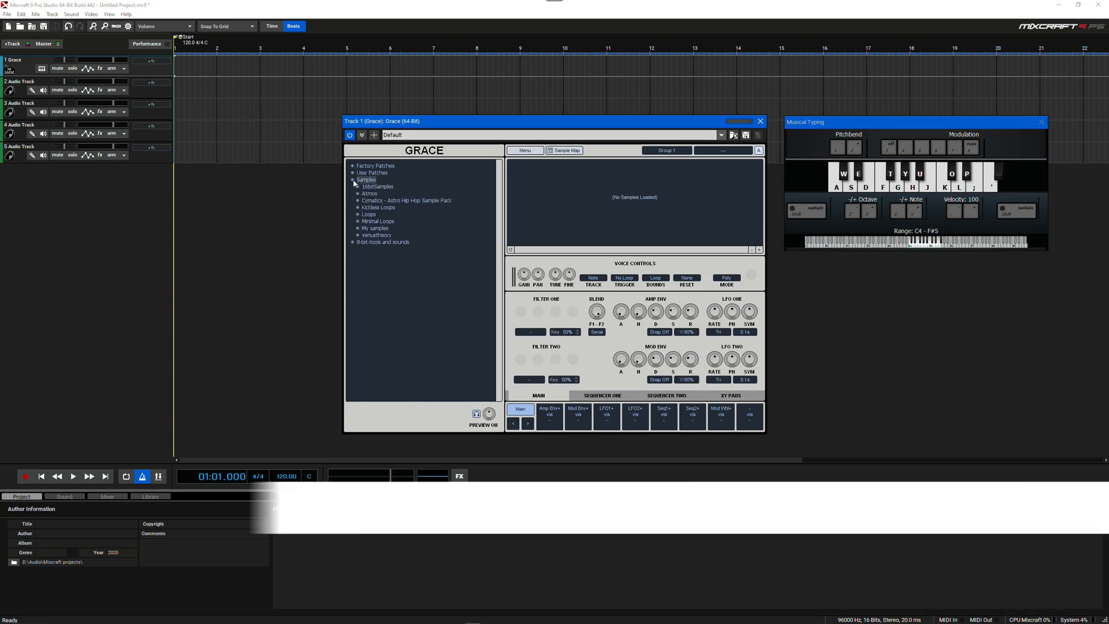
{"action": "double_click", "coordinate": [359, 188]}
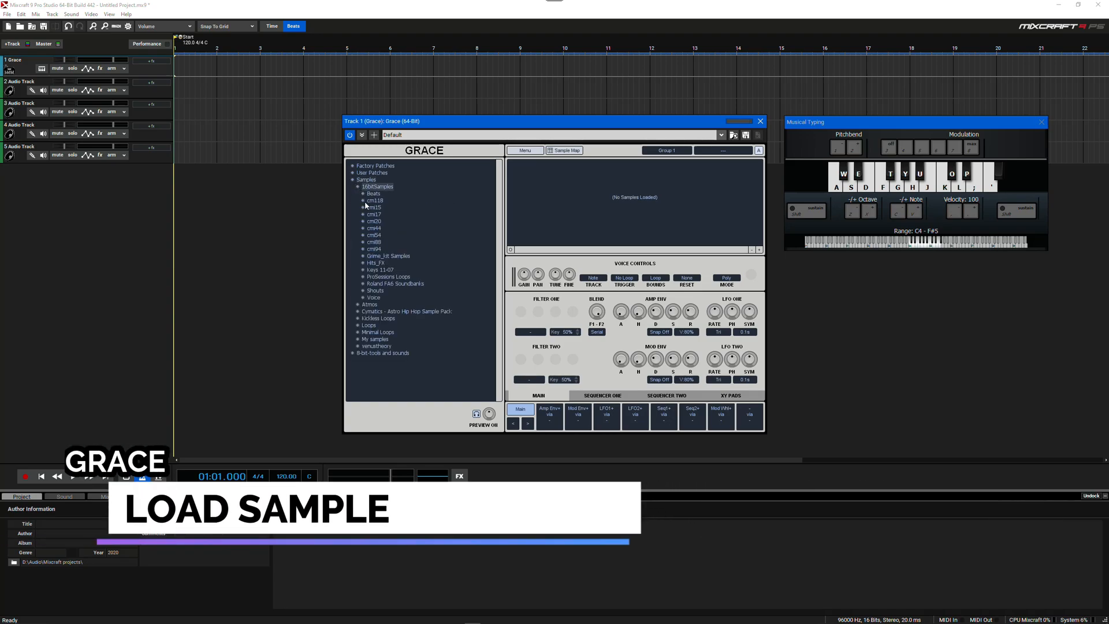
{"action": "double_click", "coordinate": [377, 231]}
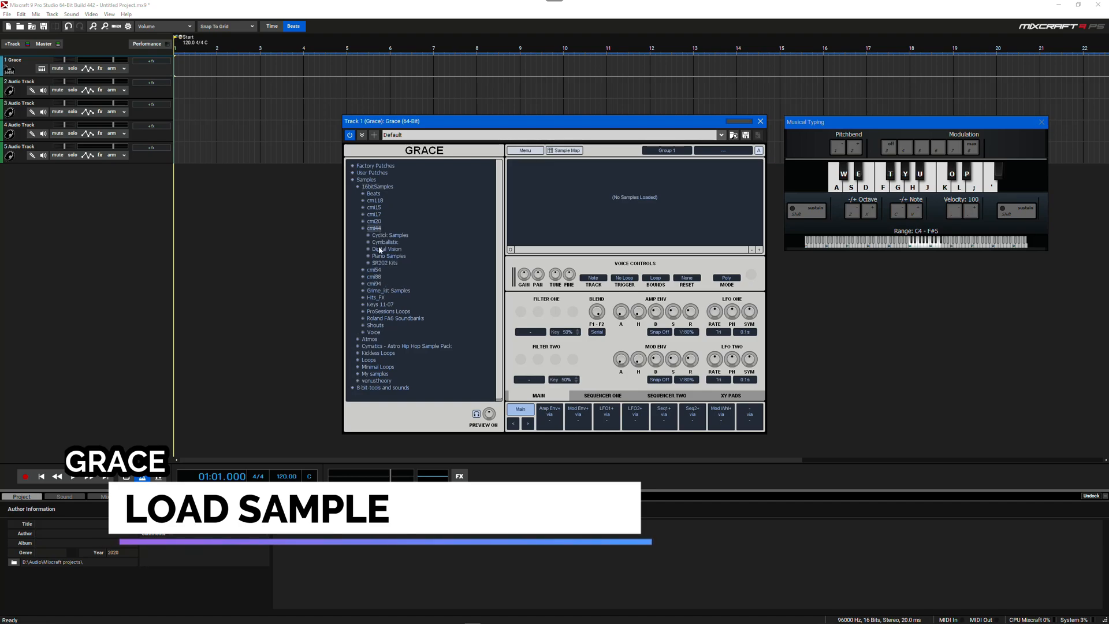
{"action": "double_click", "coordinate": [379, 257]}
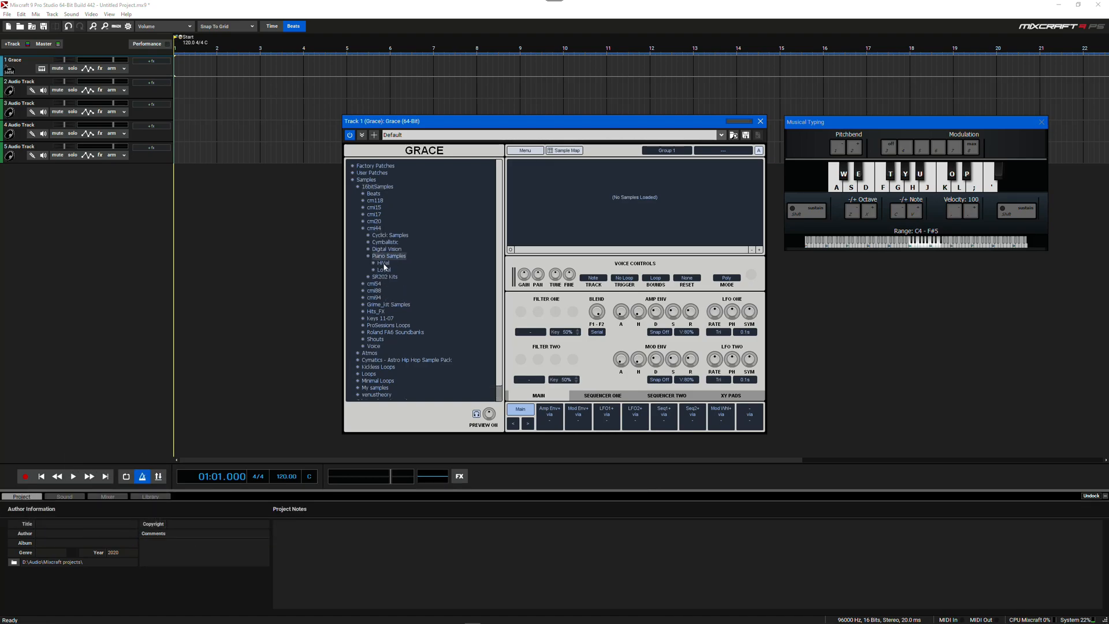
{"action": "double_click", "coordinate": [384, 263]}
{"action": "left_click", "coordinate": [392, 277]}
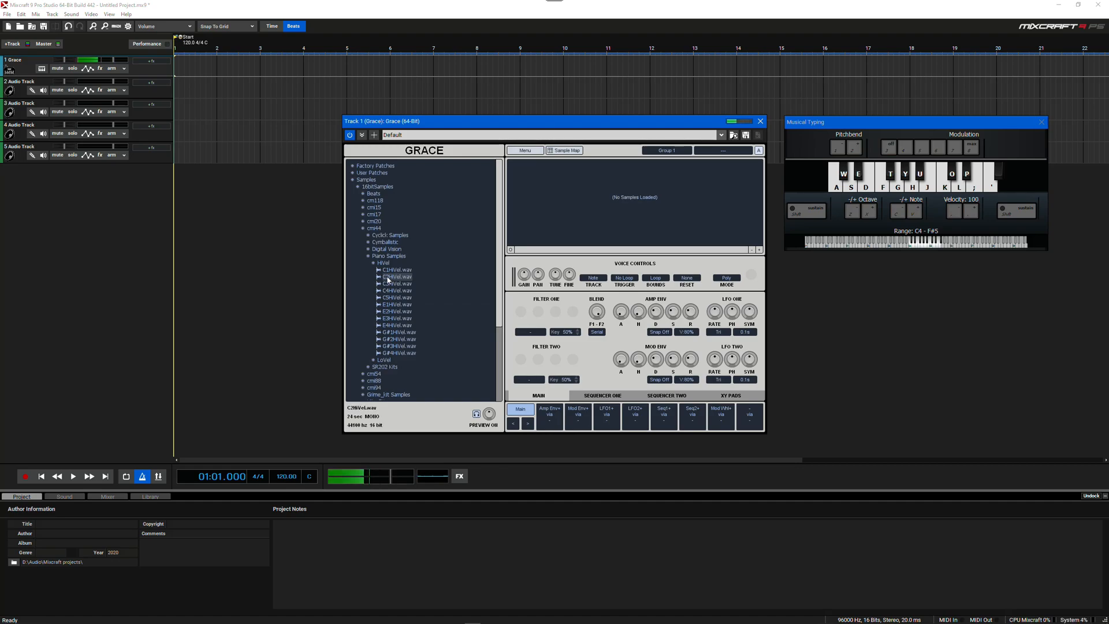
{"action": "left_click_drag", "start_coordinate": [388, 279], "coordinate": [580, 213]}
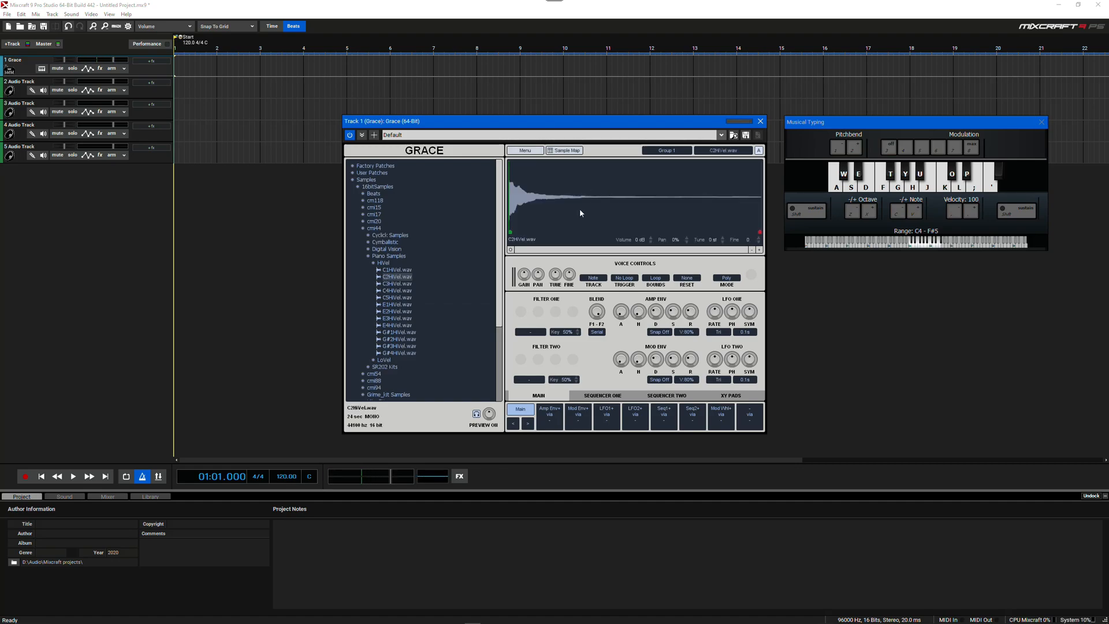
Step: Play the loaded piano sample up the scale on the Musical Typing keyboard's white keys
{"action": "left_click", "coordinate": [842, 176]}
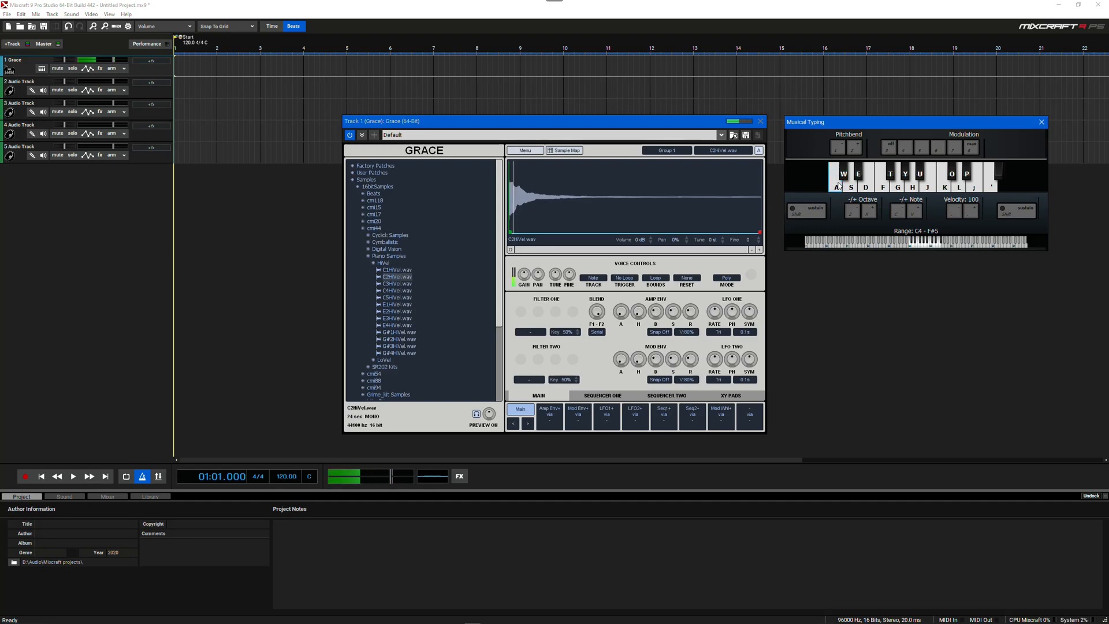
{"action": "left_click", "coordinate": [850, 188]}
{"action": "left_click", "coordinate": [865, 188]}
{"action": "left_click", "coordinate": [882, 189]}
{"action": "left_click", "coordinate": [898, 191]}
{"action": "left_click", "coordinate": [913, 192]}
{"action": "left_click", "coordinate": [928, 192]}
{"action": "left_click", "coordinate": [944, 192]}
{"action": "left_click", "coordinate": [959, 191]}
{"action": "left_click", "coordinate": [975, 193]}
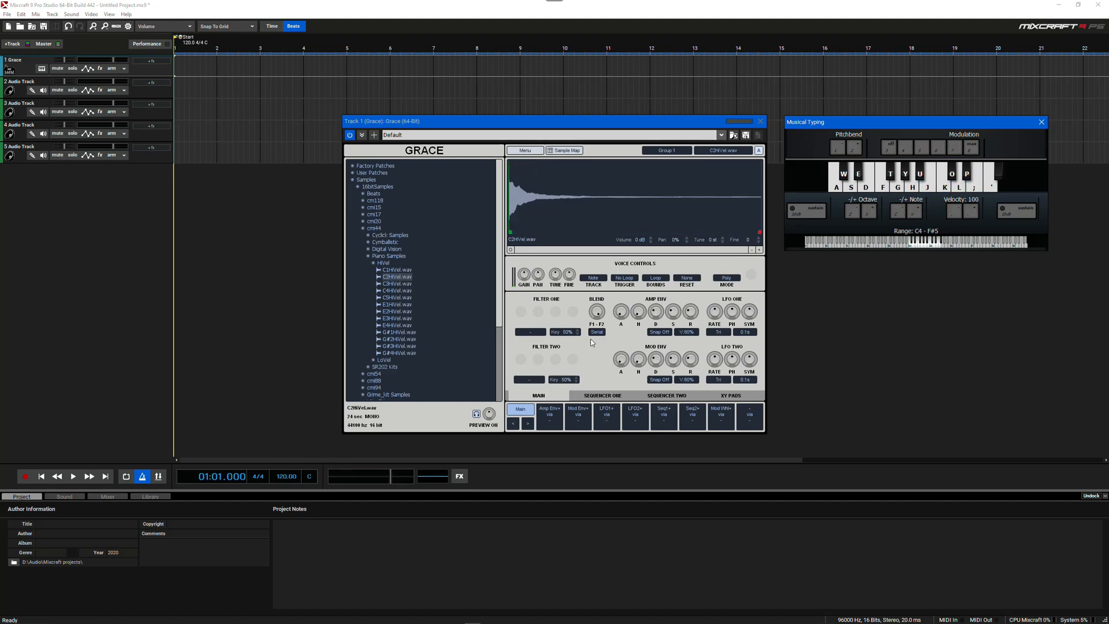
Step: Increase the attack of Grace's amp envelope for the piano sample
{"action": "left_click", "coordinate": [620, 314]}
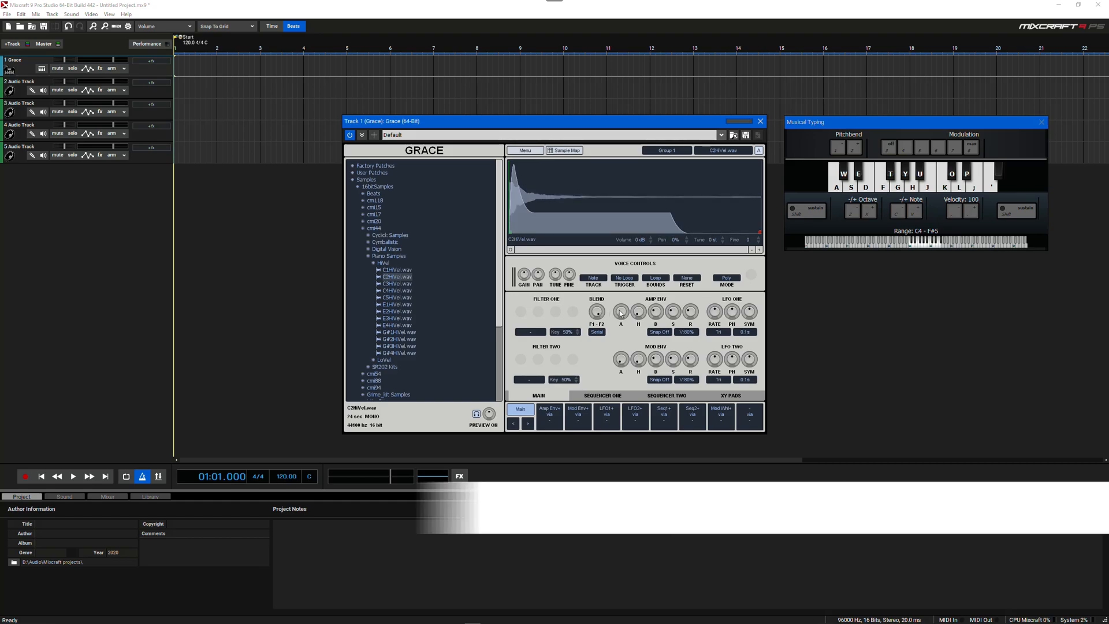
{"action": "left_click_drag", "start_coordinate": [621, 313], "coordinate": [609, 285]}
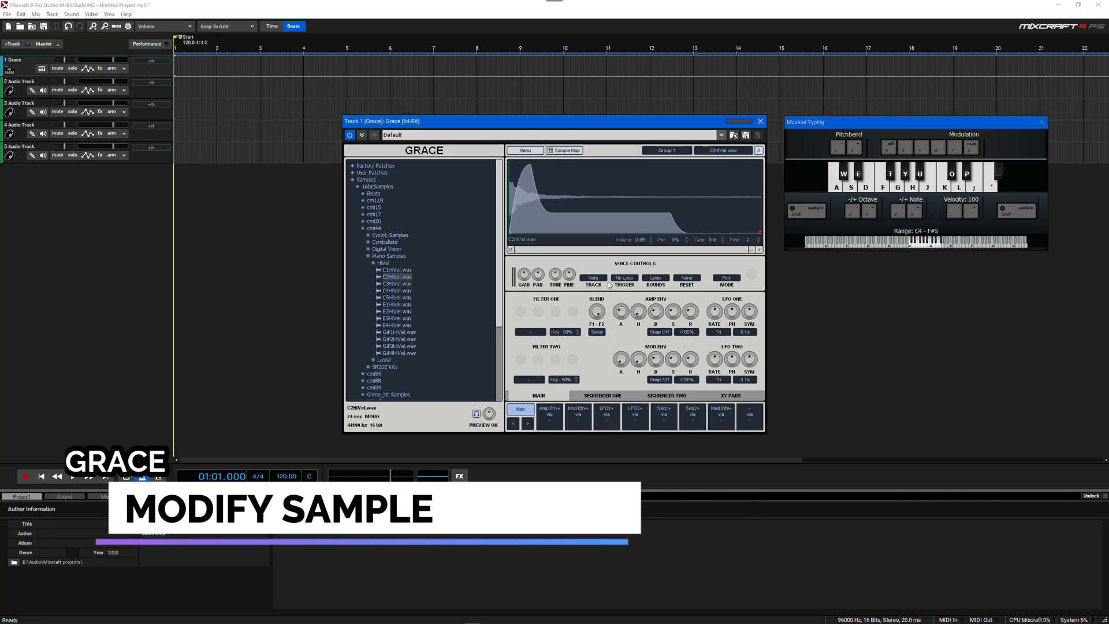
Step: Set Grace's voice trigger to Loop Continuous and view the available track and mode options, leaving them at Note and Poly
{"action": "left_click", "coordinate": [622, 277]}
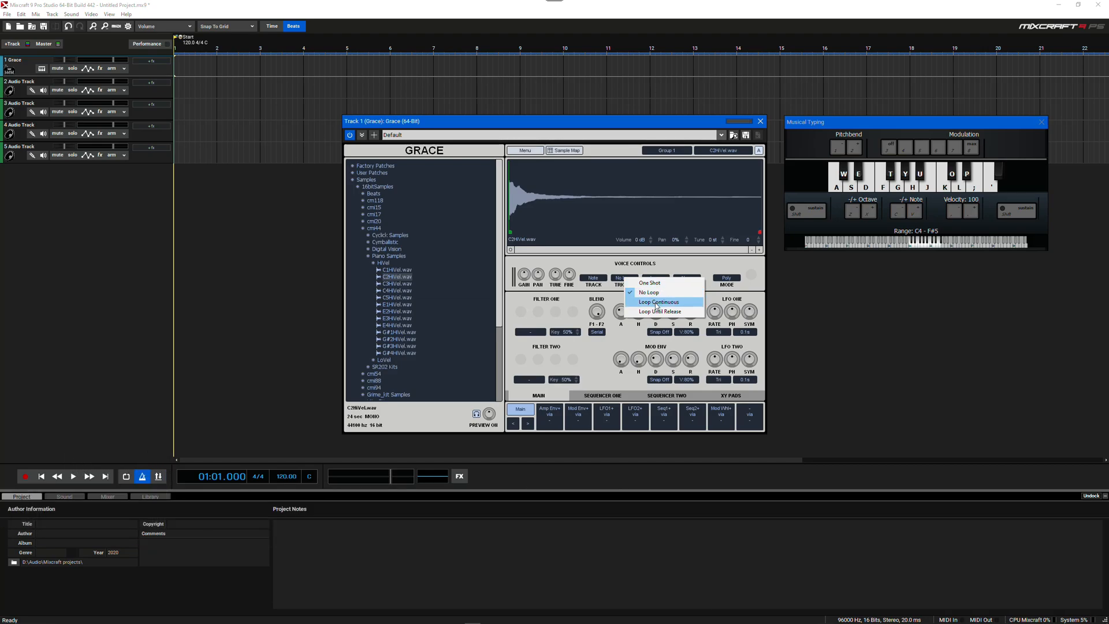
{"action": "left_click", "coordinate": [656, 303]}
{"action": "left_click", "coordinate": [596, 279]}
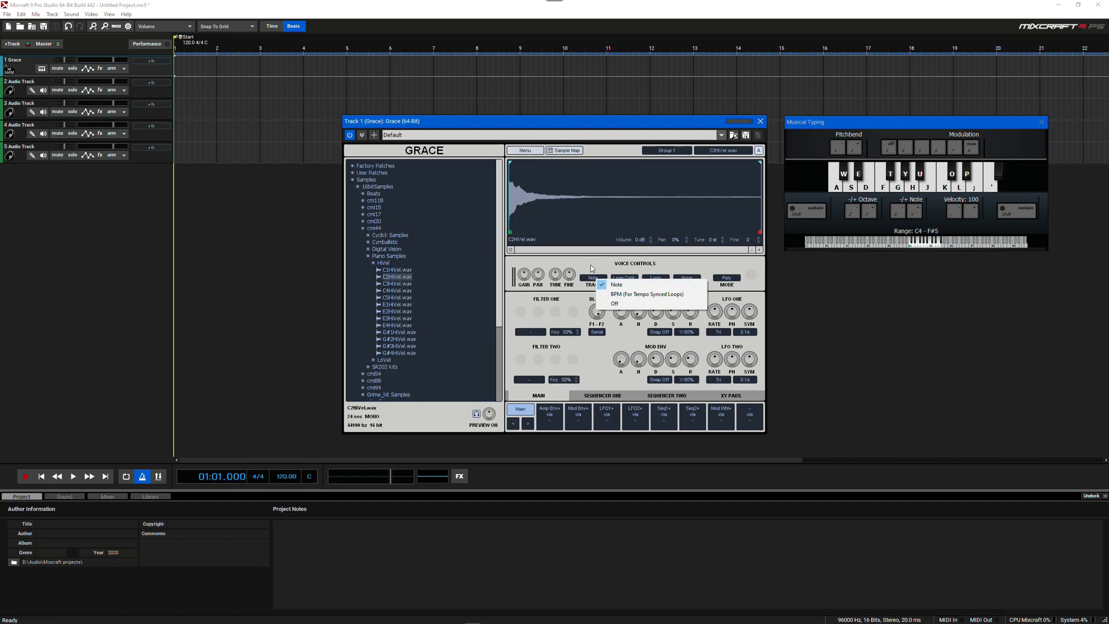
{"action": "left_click", "coordinate": [591, 269]}
{"action": "left_click", "coordinate": [664, 283]}
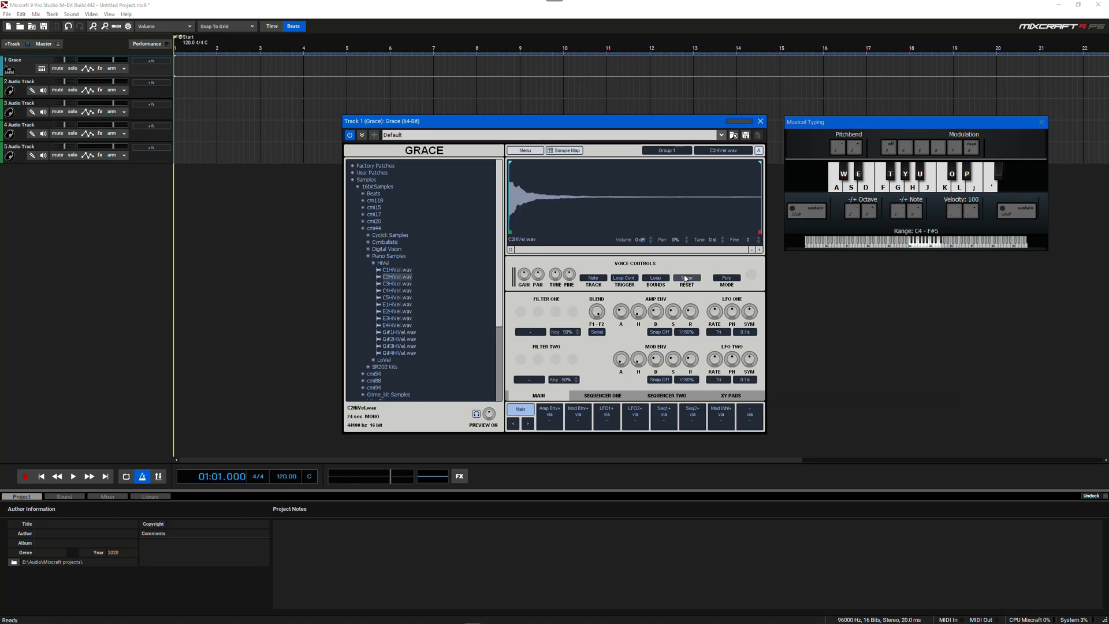
{"action": "left_click", "coordinate": [726, 279]}
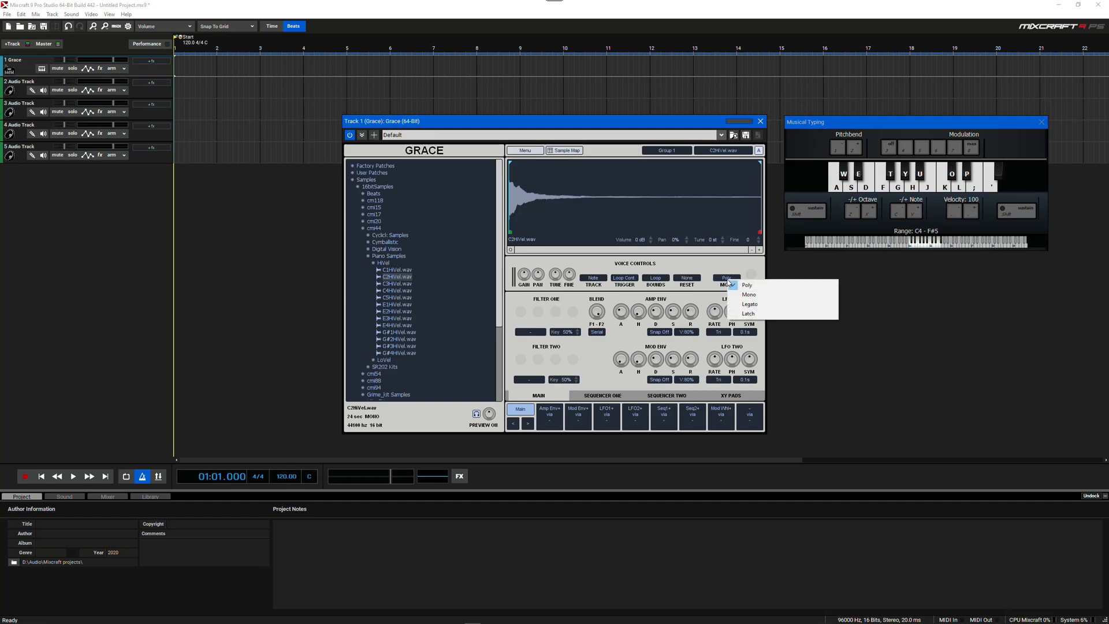
{"action": "left_click", "coordinate": [703, 262]}
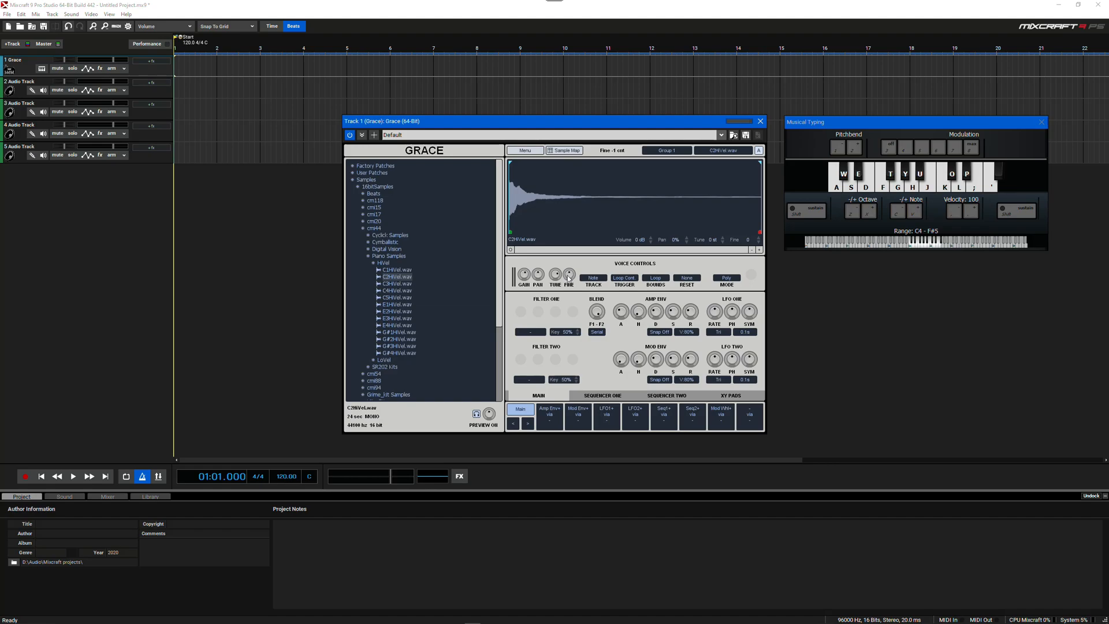
Step: Play the continuously looping piano sample up the Musical Typing keyboard's white keys
{"action": "left_click", "coordinate": [840, 188]}
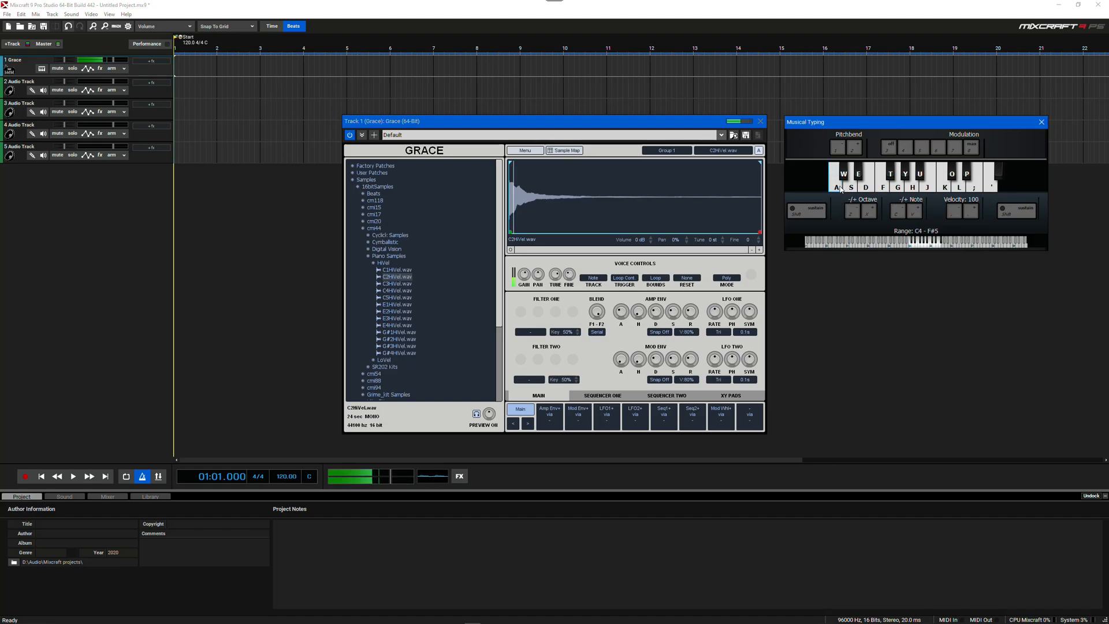
{"action": "left_click", "coordinate": [862, 190]}
{"action": "left_click", "coordinate": [882, 188]}
{"action": "left_click", "coordinate": [898, 188]}
{"action": "left_click", "coordinate": [911, 190]}
{"action": "left_click", "coordinate": [926, 190]}
{"action": "left_click", "coordinate": [926, 190]}
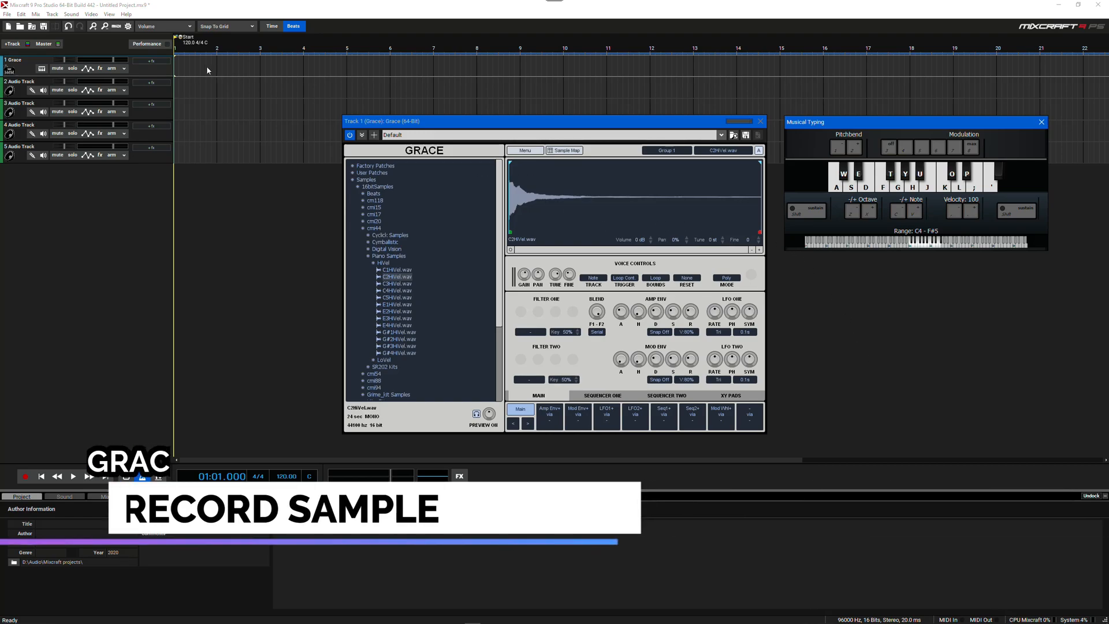
Step: Record an ascending run of white keys onto the Grace track from the start of the project, ending the recording after the run
{"action": "left_click", "coordinate": [180, 70]}
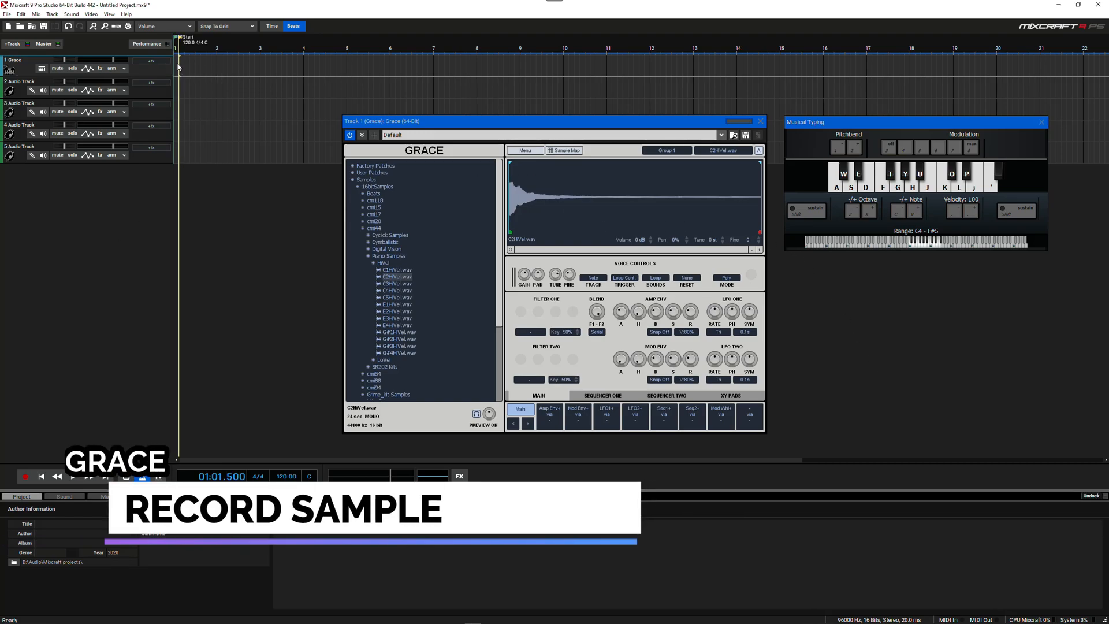
{"action": "left_click", "coordinate": [175, 68]}
{"action": "left_click", "coordinate": [24, 475]}
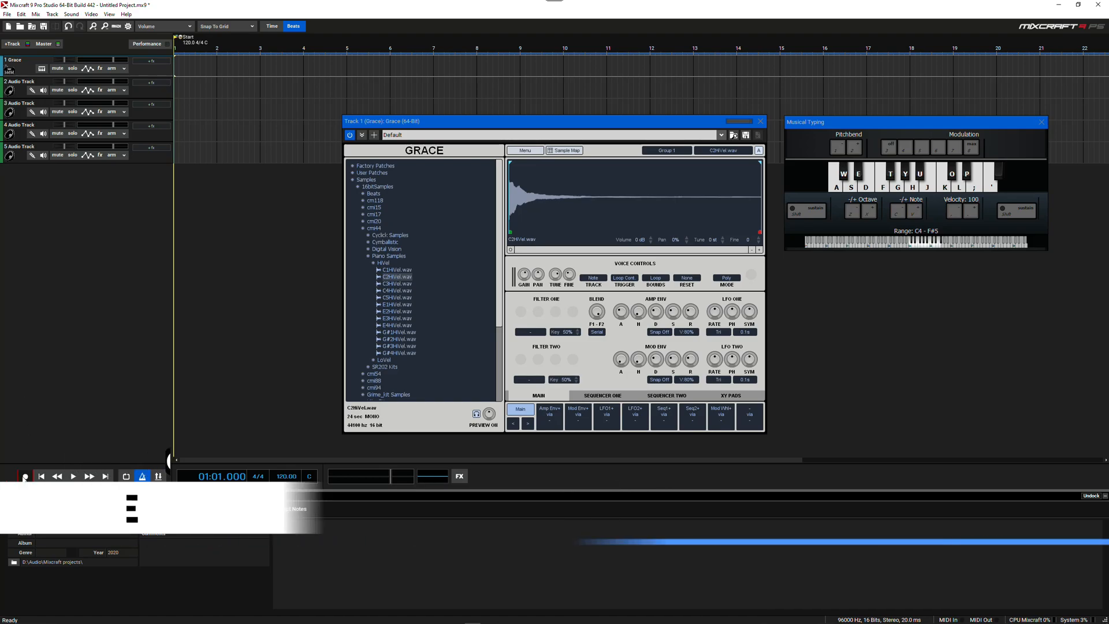
{"action": "left_click", "coordinate": [837, 191]}
{"action": "left_click", "coordinate": [852, 189]}
{"action": "left_click", "coordinate": [866, 190]}
{"action": "left_click", "coordinate": [882, 190]}
{"action": "left_click", "coordinate": [897, 190]}
{"action": "left_click", "coordinate": [912, 191]}
{"action": "left_click", "coordinate": [925, 190]}
{"action": "left_click", "coordinate": [943, 190]}
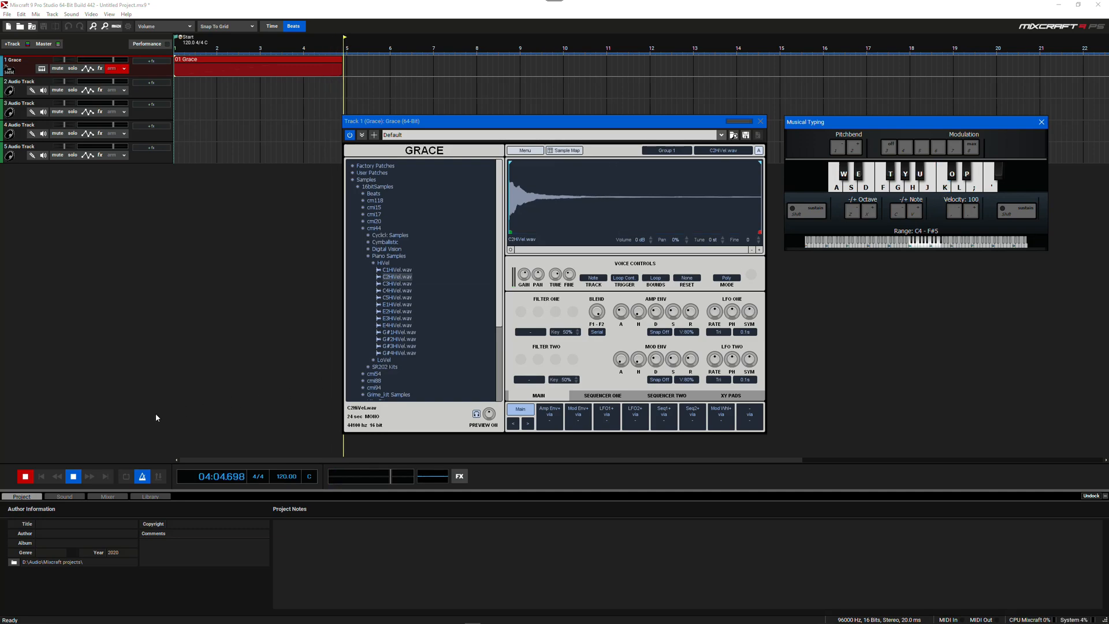
{"action": "left_click", "coordinate": [74, 475]}
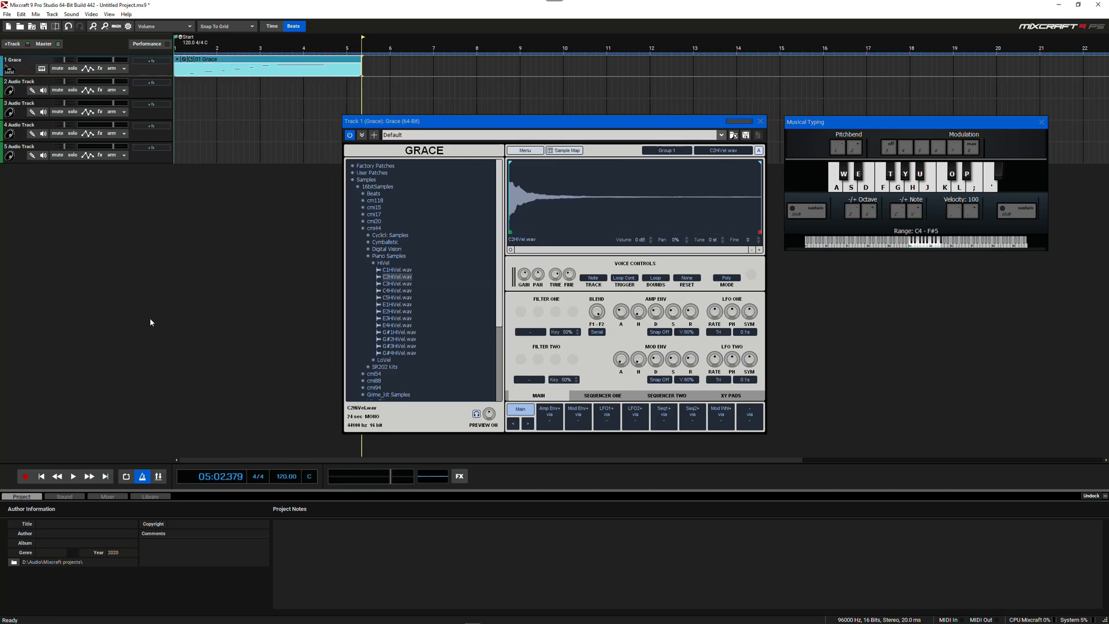